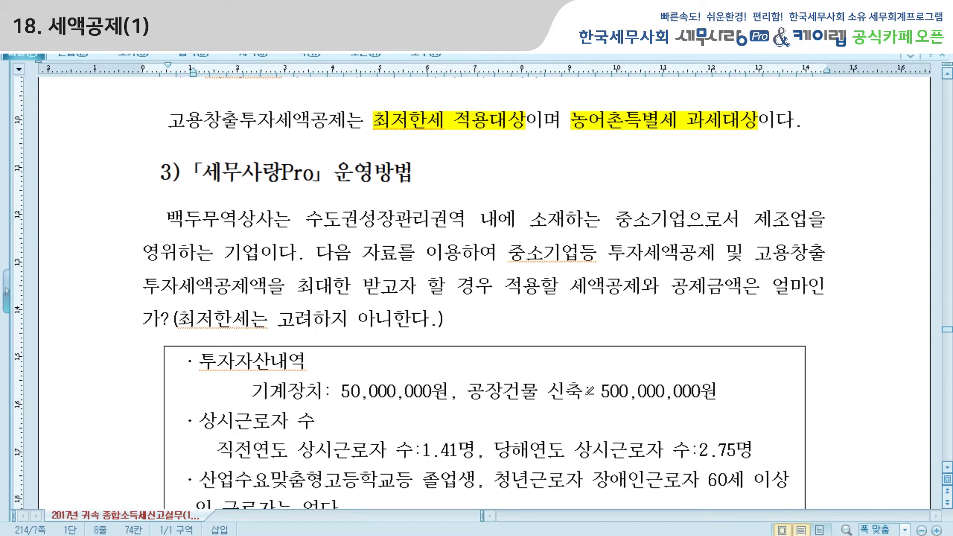
Step: Read the 백두무역상사 investment and employment tax credit example and its sample calculation form in the document
{"action": "scroll", "coordinate": [637, 397], "scroll_direction": "down", "scroll_amount": 2}
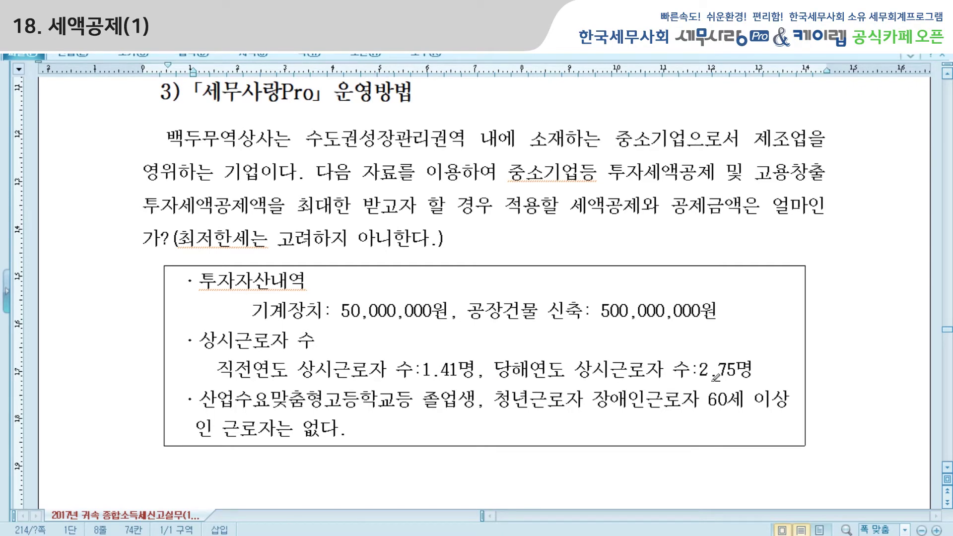
{"action": "scroll", "coordinate": [482, 410], "scroll_direction": "down", "scroll_amount": 6}
{"action": "scroll", "coordinate": [481, 410], "scroll_direction": "down", "scroll_amount": 20}
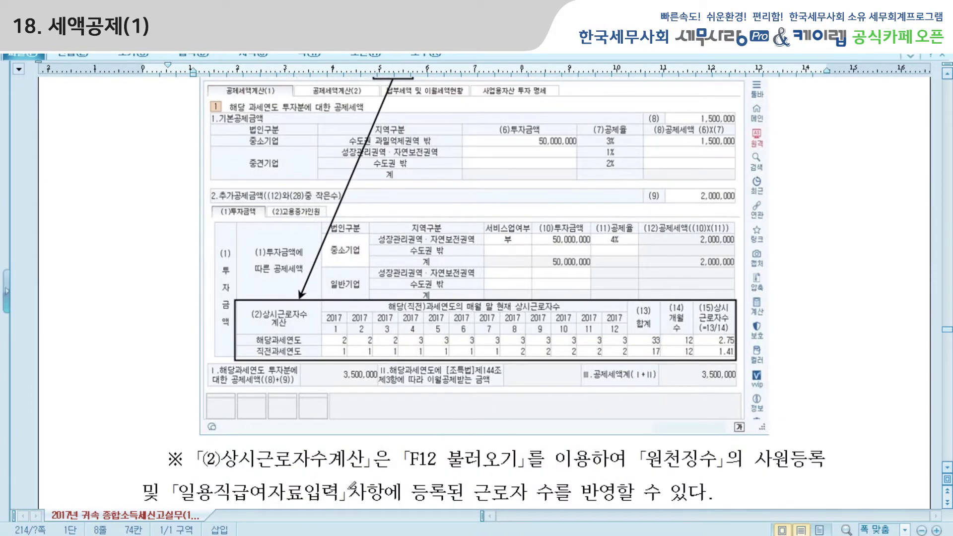
Step: Switch to 세무사랑 Pro, open the 고용창출투자세액공제공제세액계산서 and reposition its window
{"action": "left_click", "coordinate": [317, 535]}
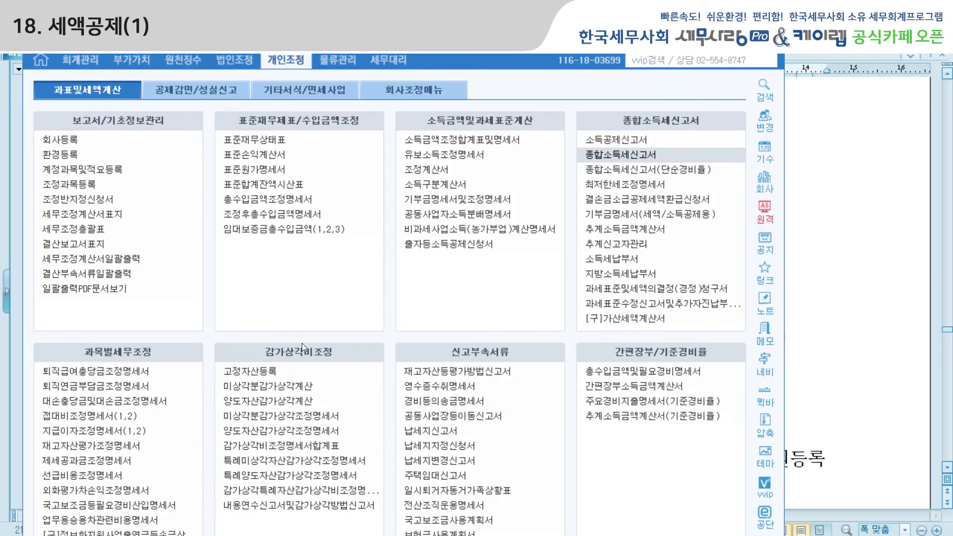
{"action": "left_click", "coordinate": [203, 90]}
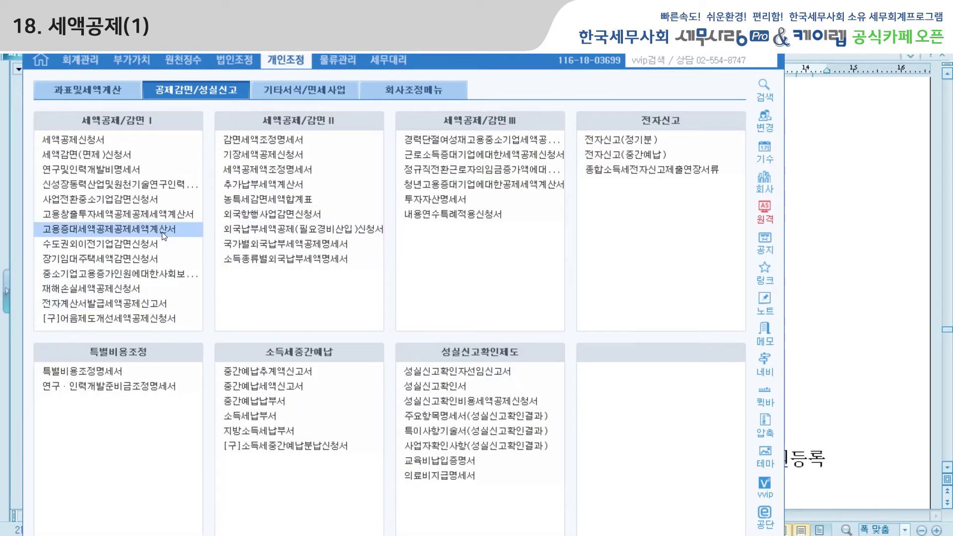
{"action": "double_click", "coordinate": [157, 213]}
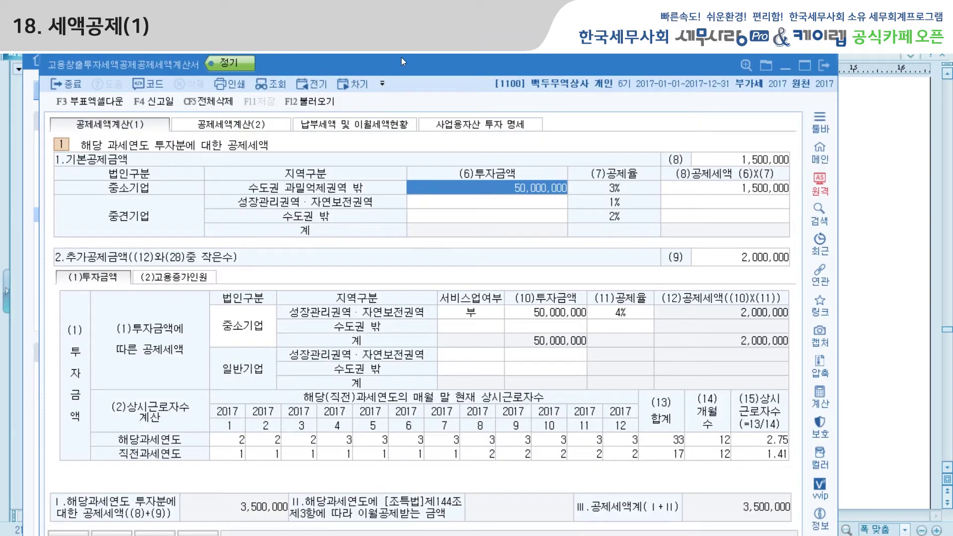
{"action": "left_click_drag", "start_coordinate": [401, 58], "coordinate": [385, 39]}
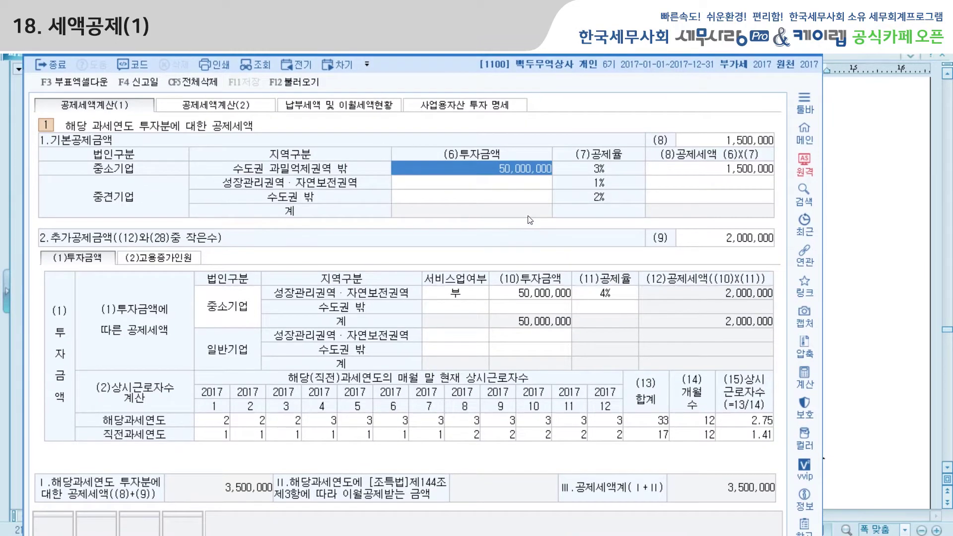
Step: Review the basic and additional investment amounts and set 서비스업여부 to 부 for the small-business 성장관리권역 row
{"action": "left_click", "coordinate": [527, 294]}
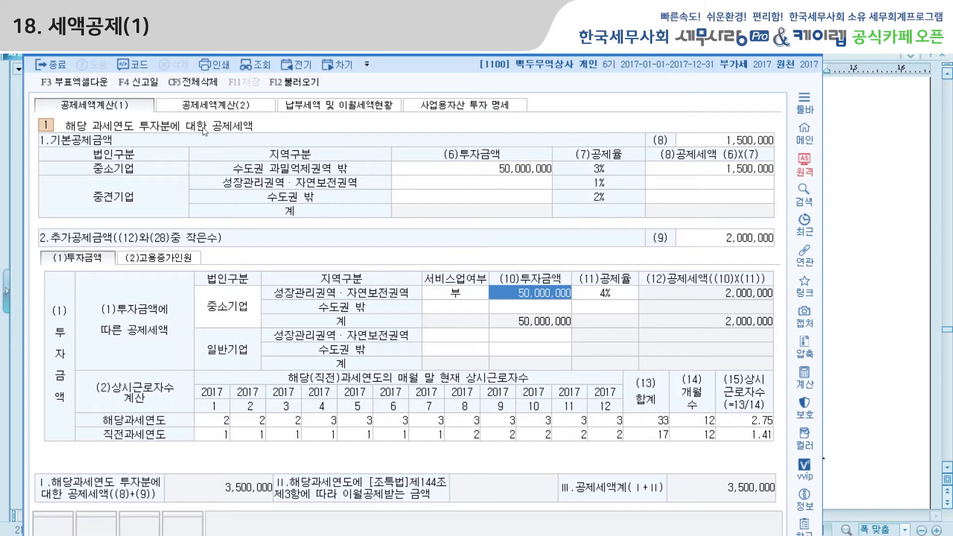
{"action": "left_click", "coordinate": [489, 172]}
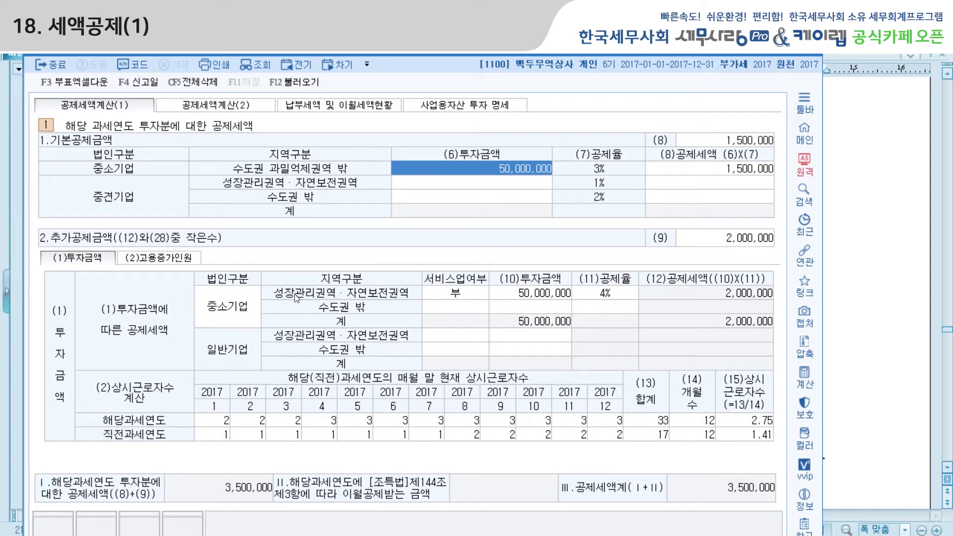
{"action": "left_click", "coordinate": [461, 295]}
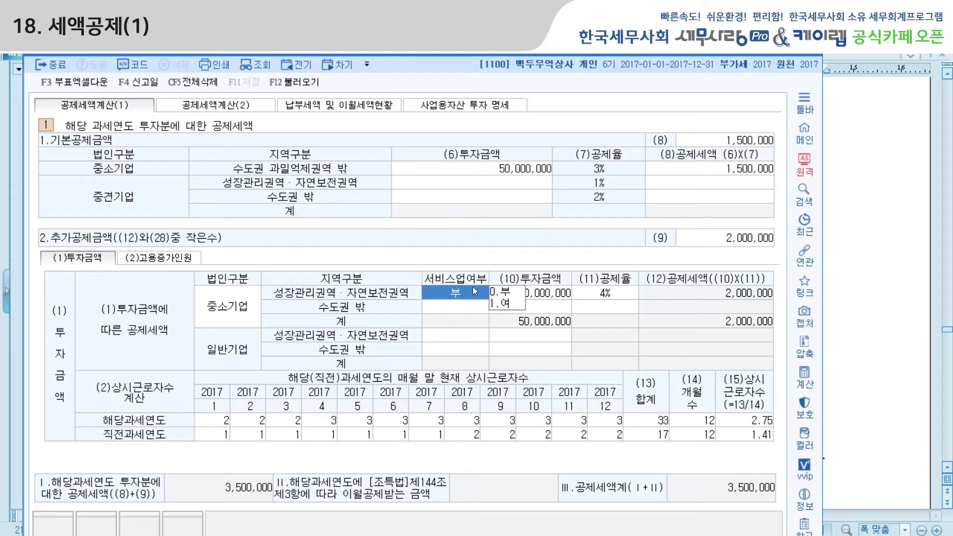
{"action": "left_click", "coordinate": [501, 292]}
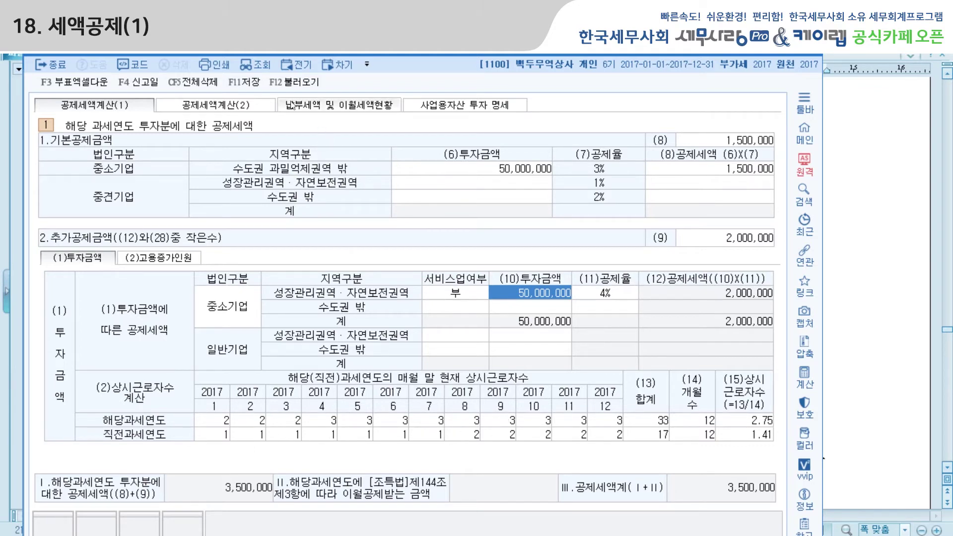
Step: Review the 상시근로자수 불러오기 options without loading, and check the current and prior-year employee counts in 고용증가인원
{"action": "left_click", "coordinate": [293, 84]}
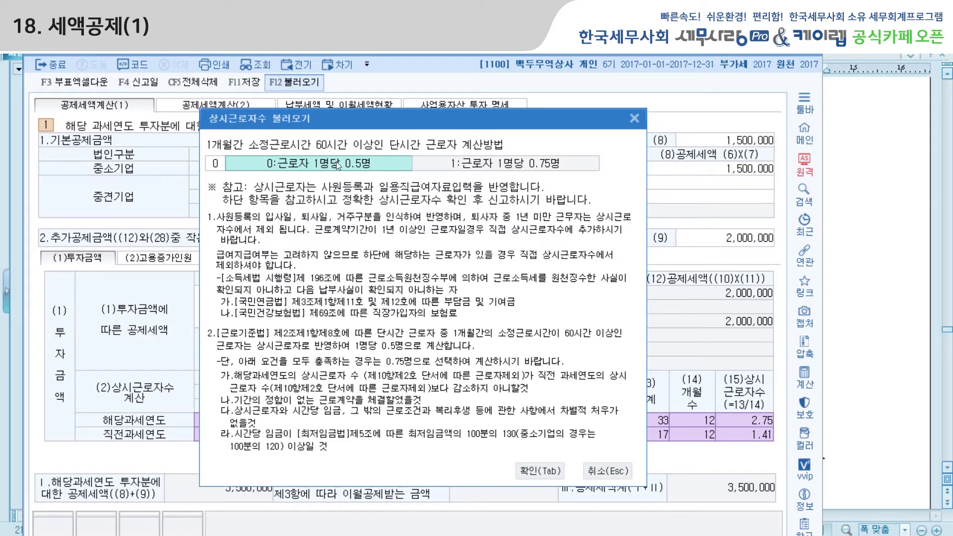
{"action": "left_click", "coordinate": [630, 120]}
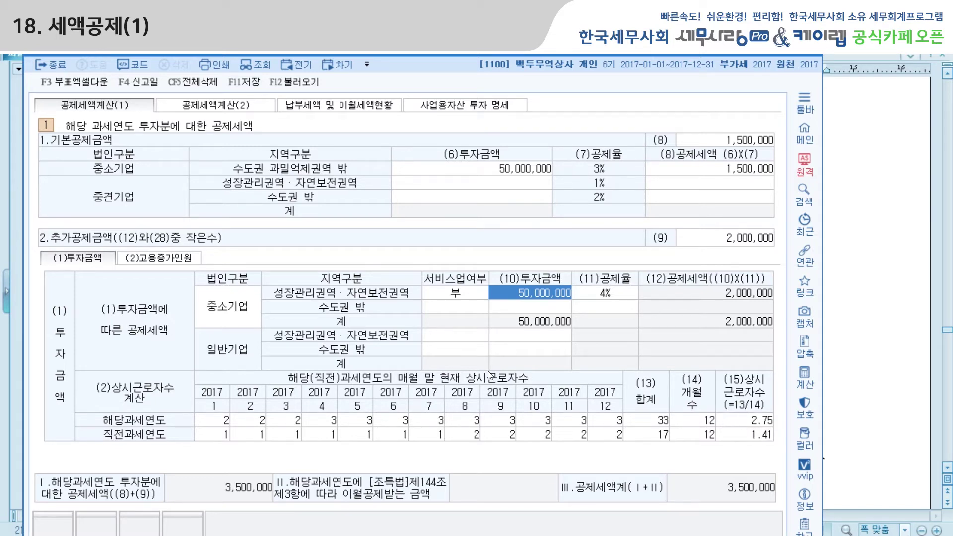
{"action": "left_click", "coordinate": [157, 262]}
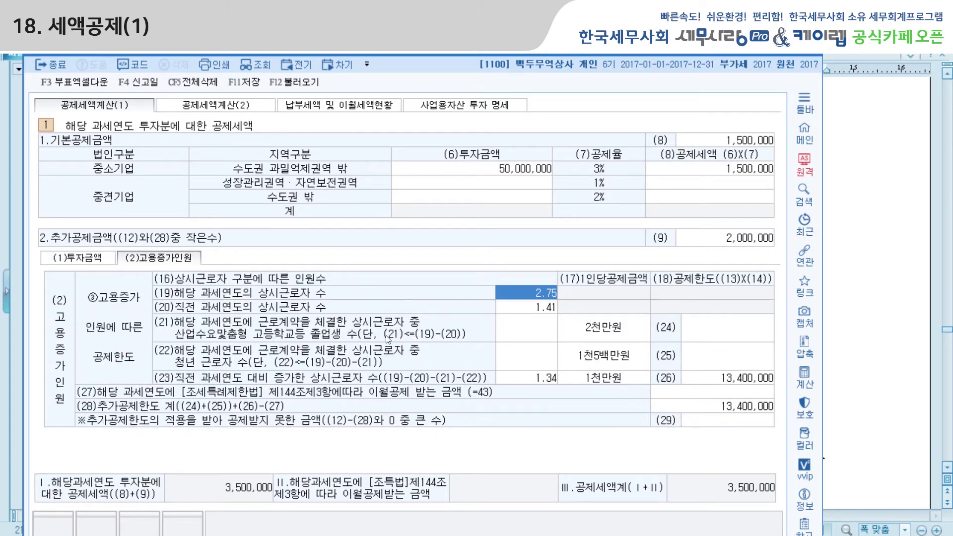
{"action": "left_click", "coordinate": [517, 311]}
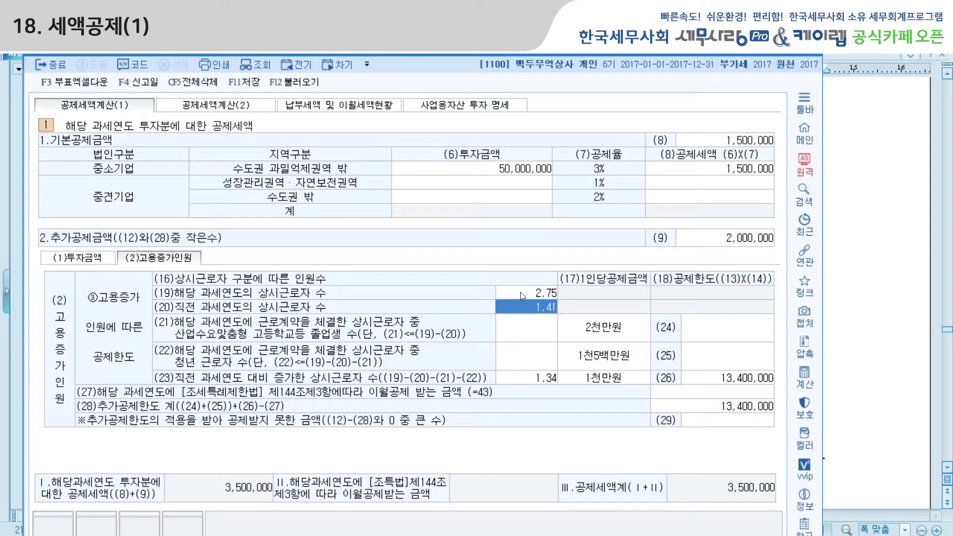
{"action": "left_click", "coordinate": [520, 294]}
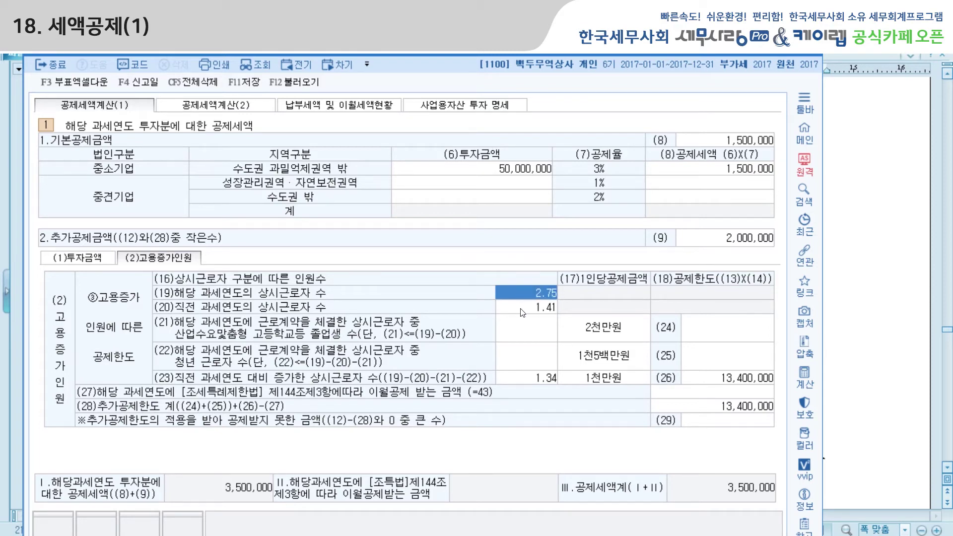
{"action": "left_click", "coordinate": [521, 311]}
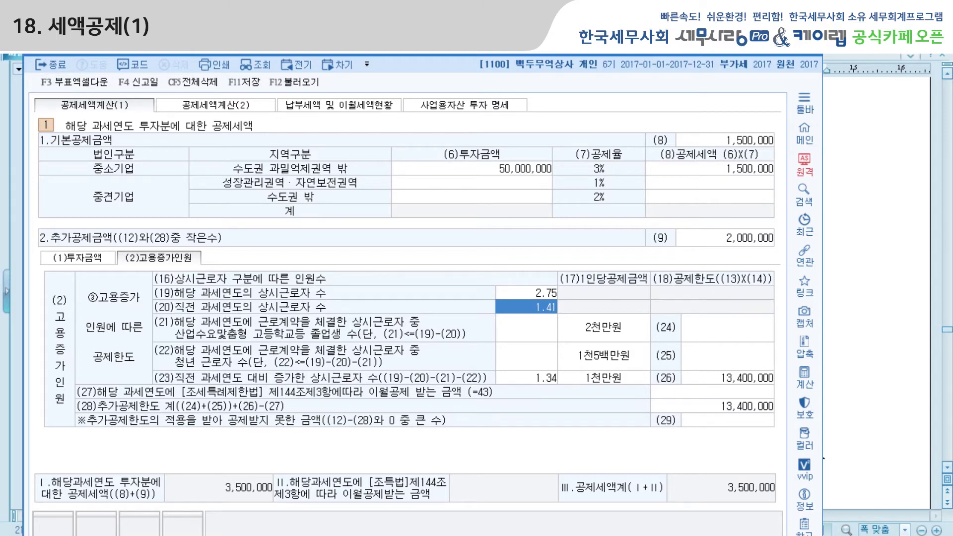
Step: Close the 고용창출투자세액공제공제세액계산서 with its changes saved and open the 세액공제조정명세서
{"action": "left_click", "coordinate": [51, 64]}
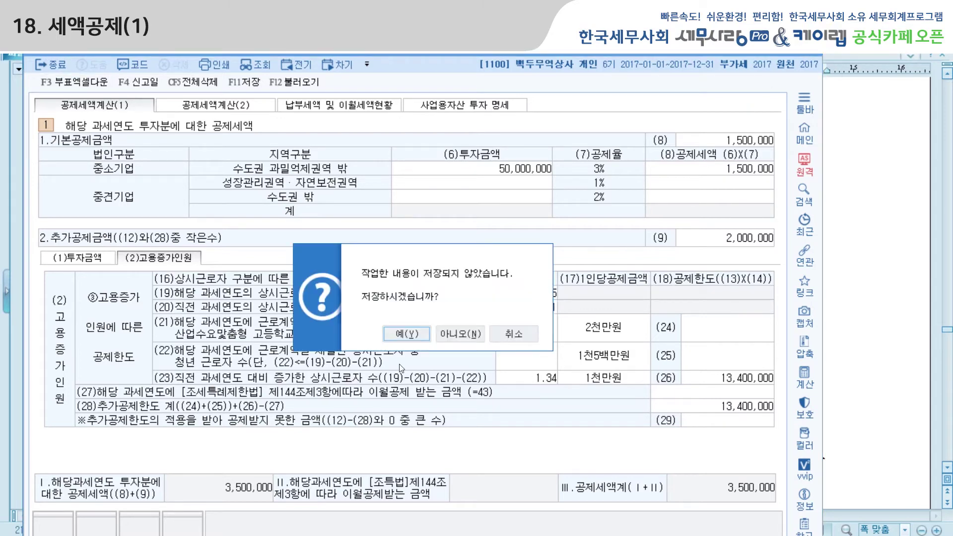
{"action": "left_click", "coordinate": [399, 335]}
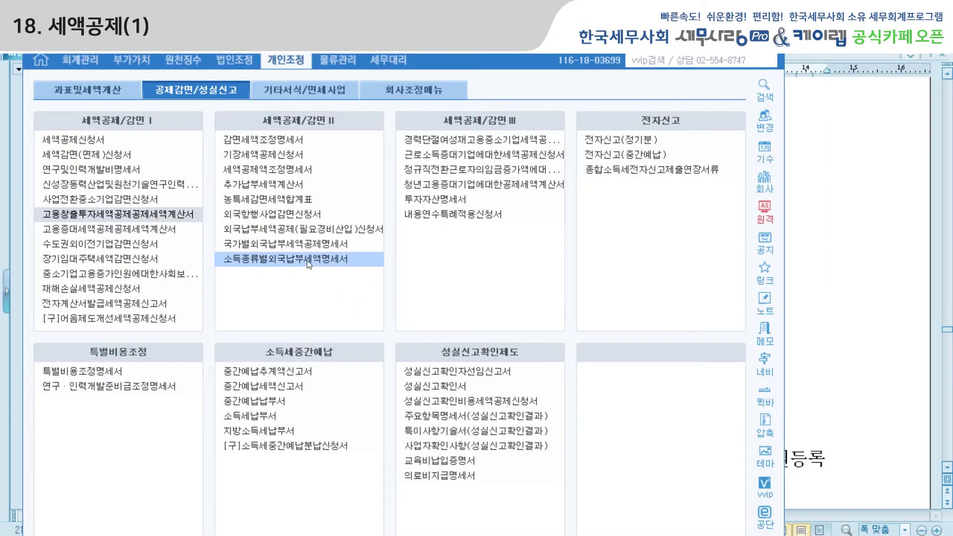
{"action": "left_click", "coordinate": [271, 169]}
{"action": "left_click", "coordinate": [272, 169]}
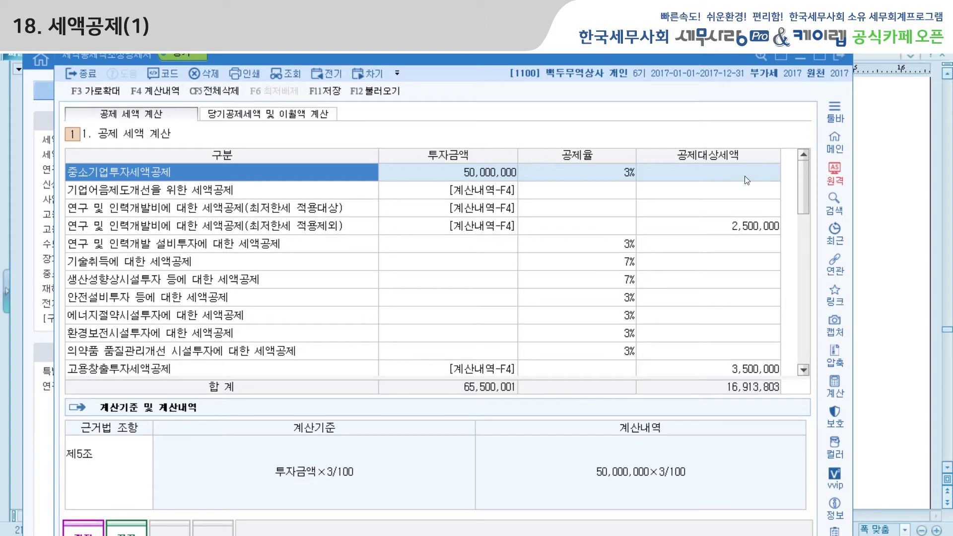
Step: Compare the 중소기업투자세액공제 and 고용창출투자세액공제 rows by investment amount, credit rate and eligible credit
{"action": "left_click_drag", "start_coordinate": [804, 176], "coordinate": [805, 199]}
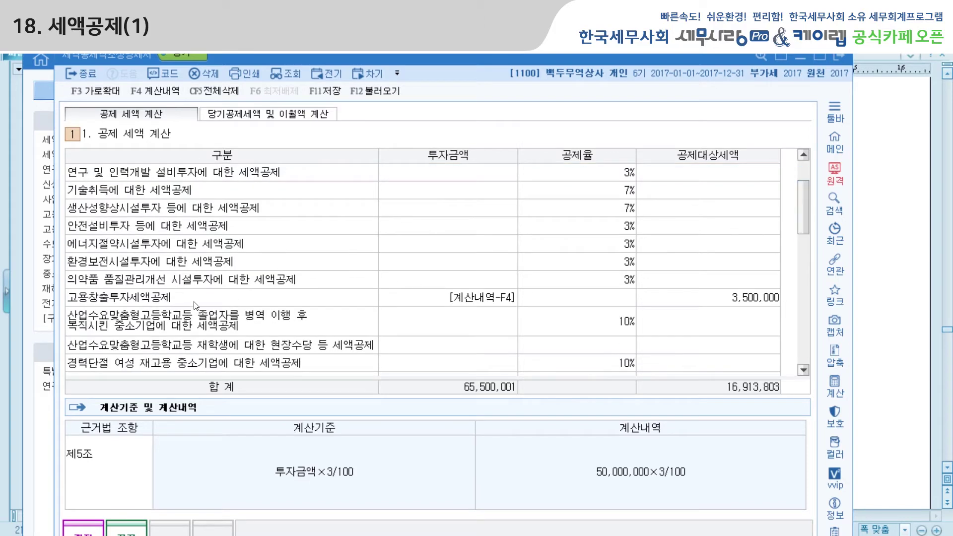
{"action": "left_click", "coordinate": [738, 304]}
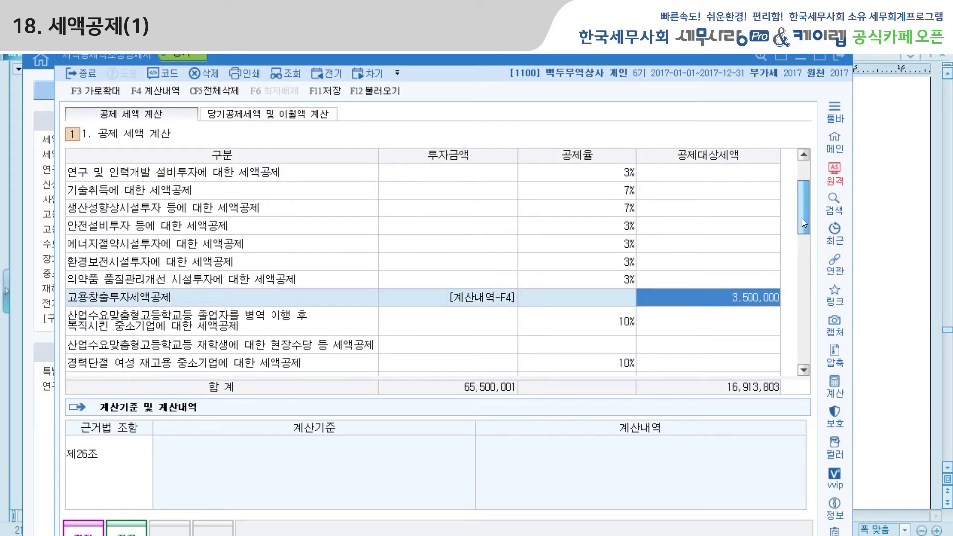
{"action": "left_click_drag", "start_coordinate": [801, 218], "coordinate": [799, 185]}
{"action": "left_click", "coordinate": [167, 176]}
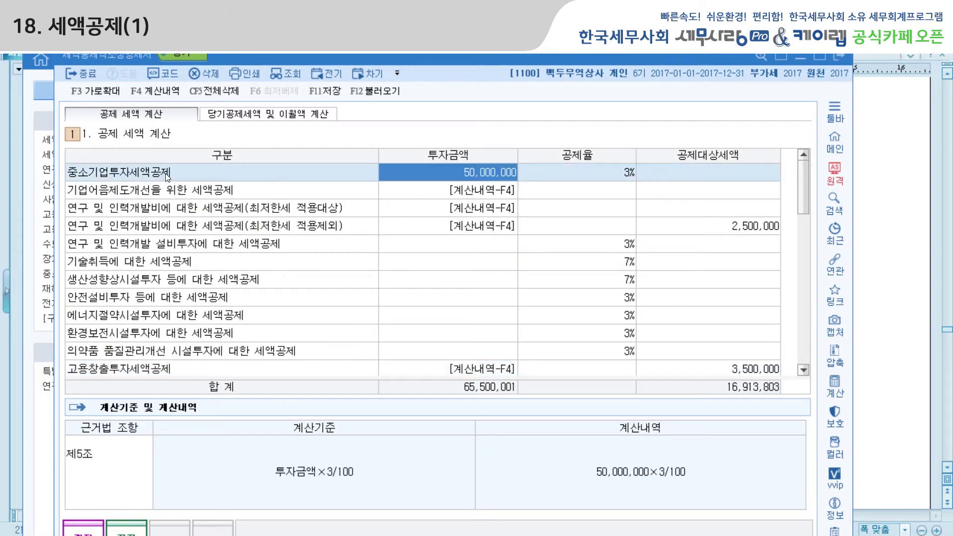
{"action": "left_click", "coordinate": [602, 177]}
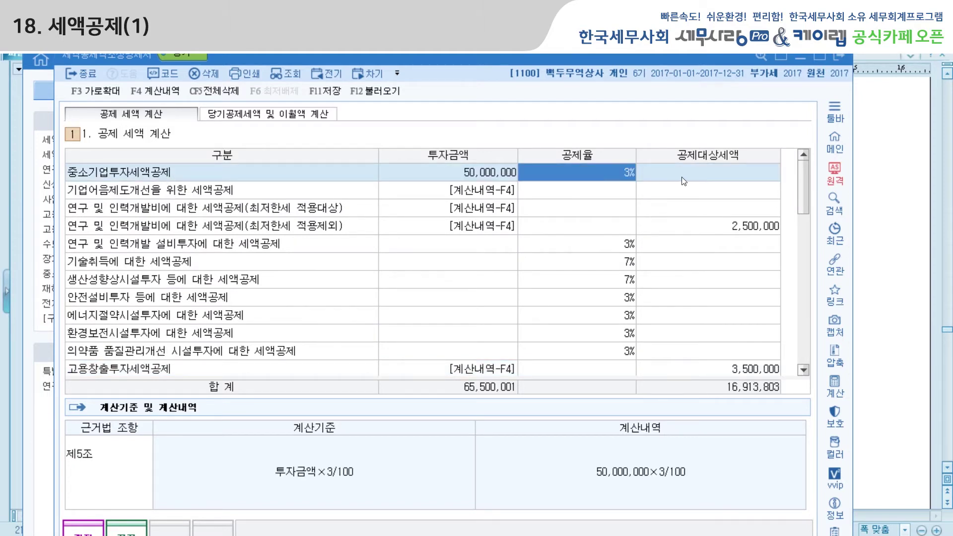
{"action": "left_click", "coordinate": [715, 181]}
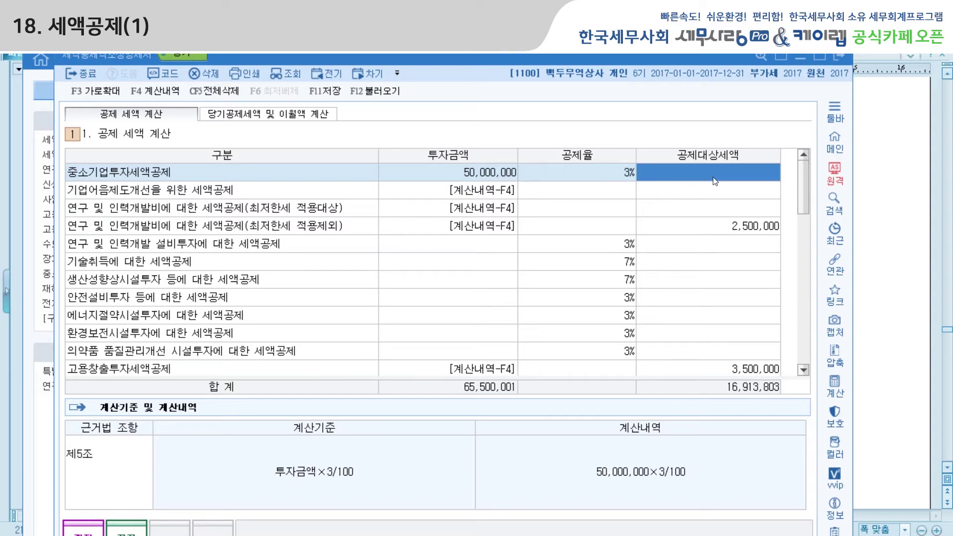
{"action": "left_click", "coordinate": [151, 174]}
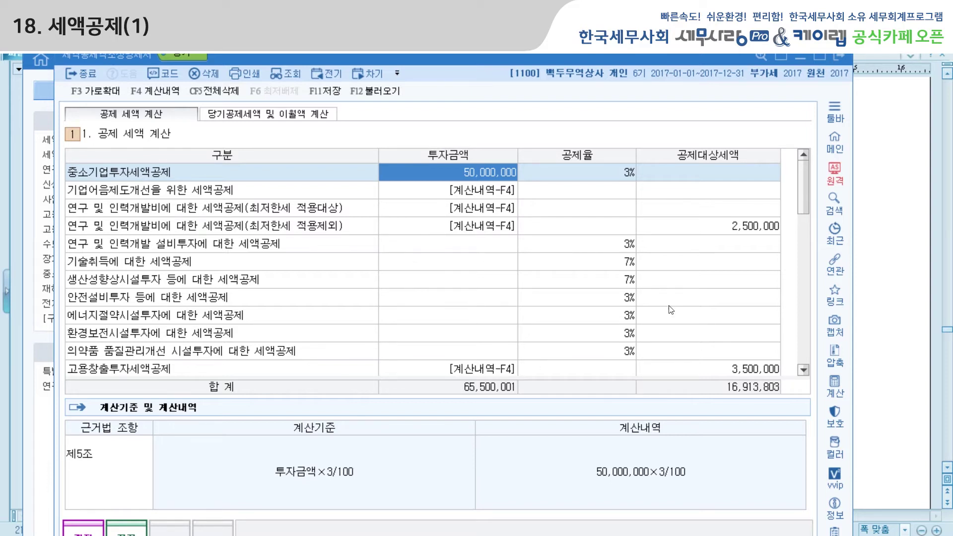
{"action": "left_click", "coordinate": [689, 171]}
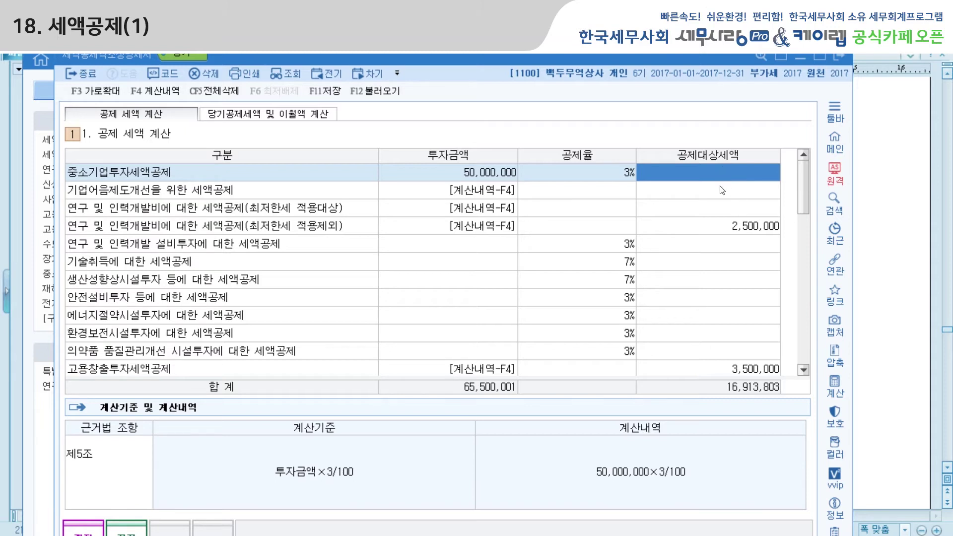
{"action": "left_click", "coordinate": [749, 368]}
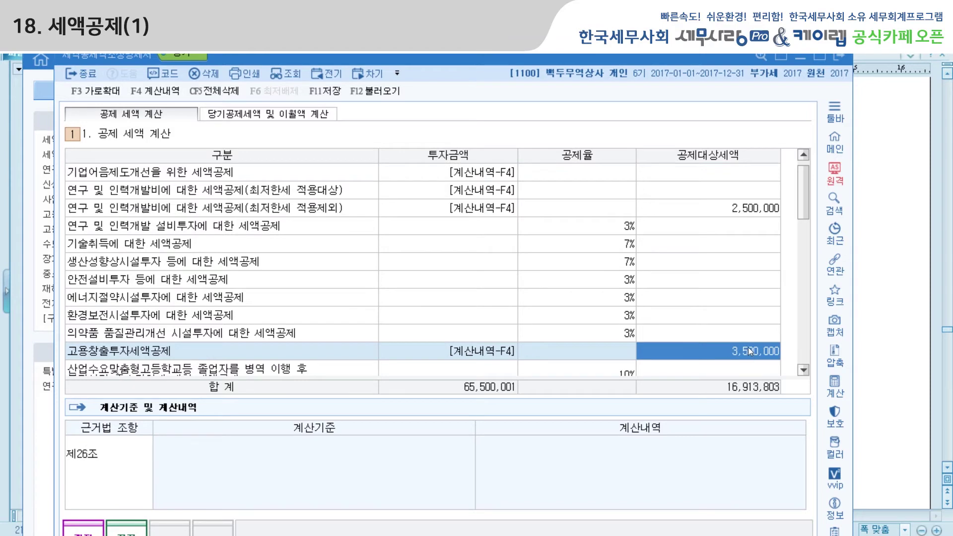
Step: Examine the 고용창출투자세액공제 entry in 당기공제세액 및 이월액 계산, including its category choices, tax year, current-year credit and carryover columns
{"action": "left_click", "coordinate": [277, 119]}
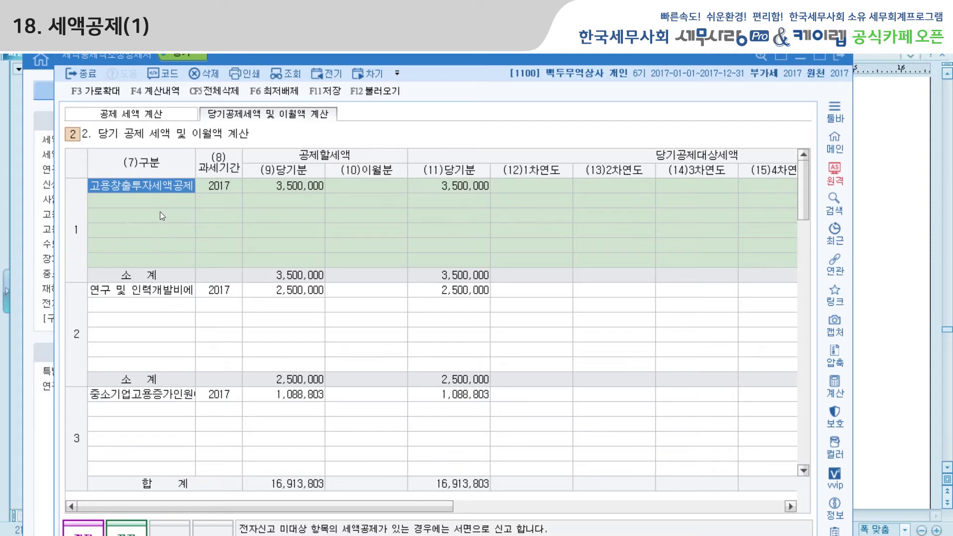
{"action": "left_click", "coordinate": [215, 187]}
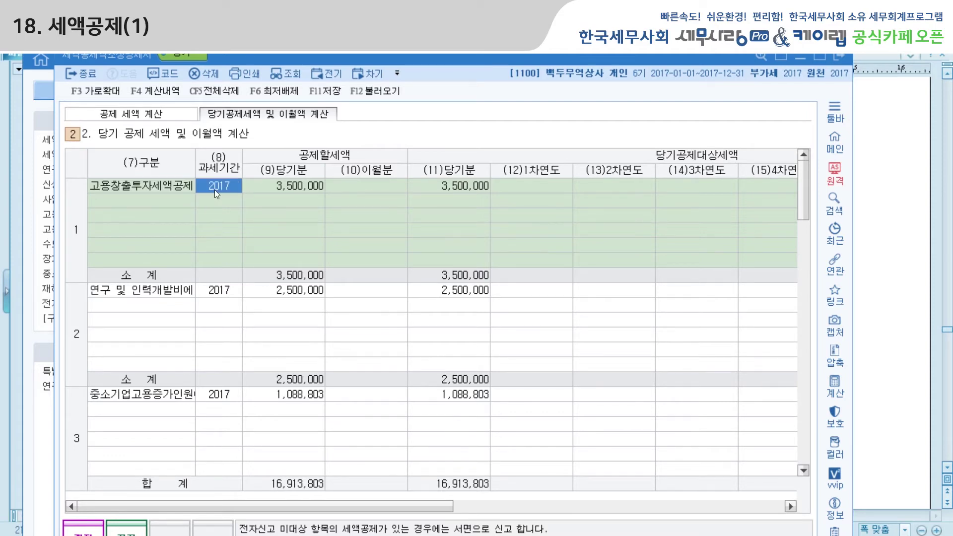
{"action": "left_click", "coordinate": [166, 188]}
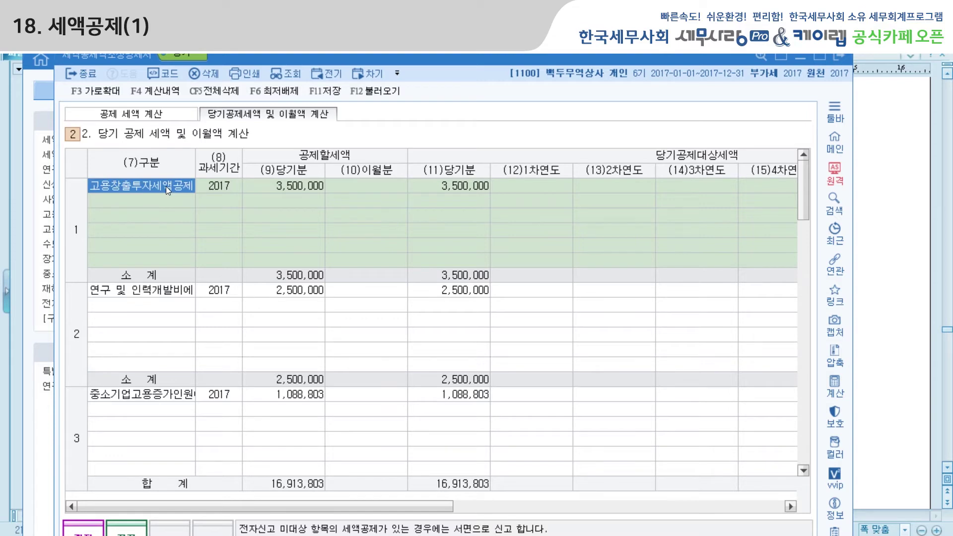
{"action": "left_click", "coordinate": [169, 77]}
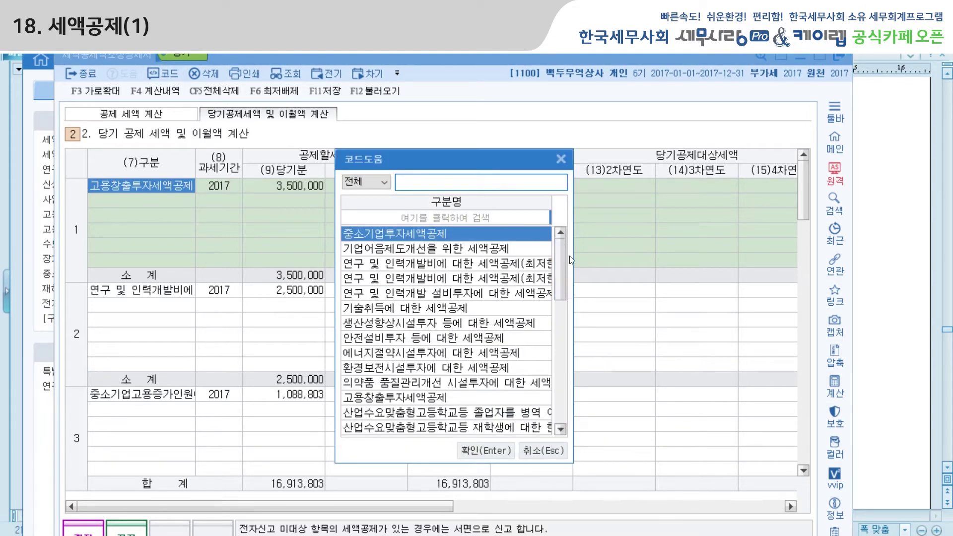
{"action": "left_click", "coordinate": [561, 160]}
{"action": "left_click", "coordinate": [221, 188]}
{"action": "left_click", "coordinate": [293, 186]}
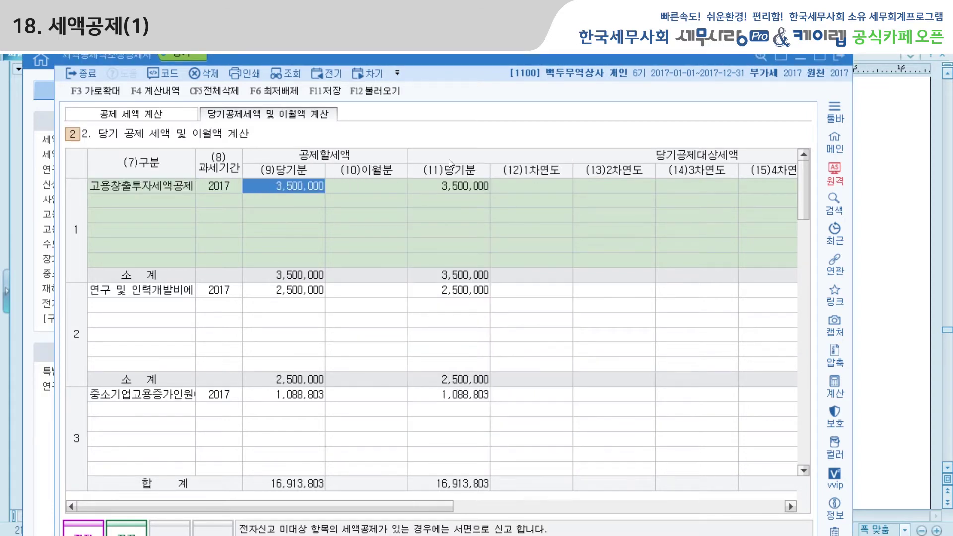
{"action": "left_click_drag", "start_coordinate": [421, 507], "coordinate": [757, 506]}
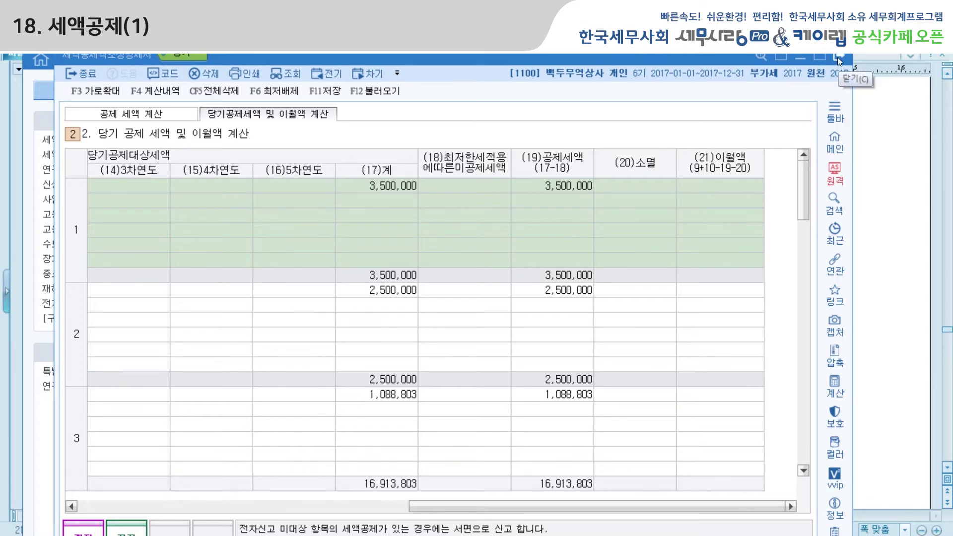
Step: Close the 세액공제조정명세서, then open the 세액공제신청서 and load its credit data
{"action": "left_click", "coordinate": [837, 57]}
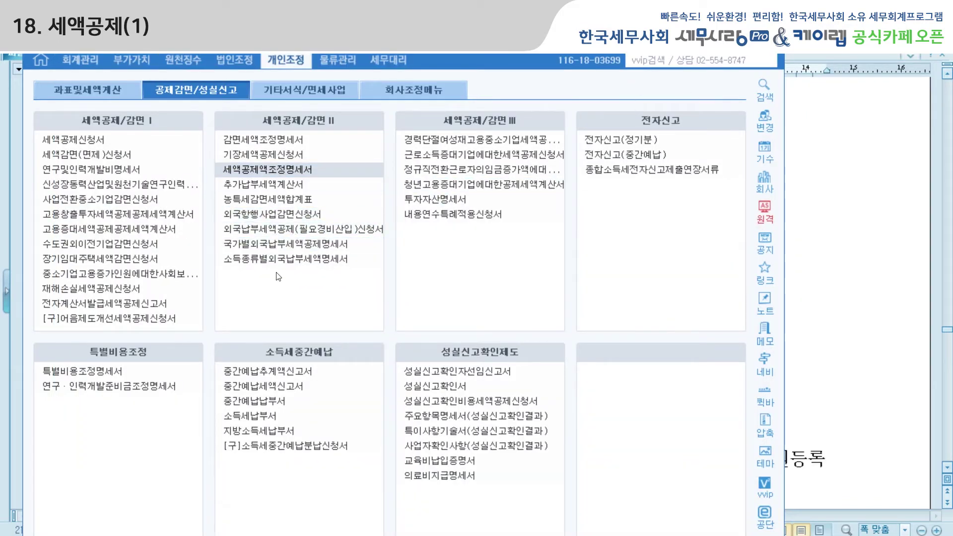
{"action": "left_click", "coordinate": [65, 139]}
{"action": "key", "text": "F12"}
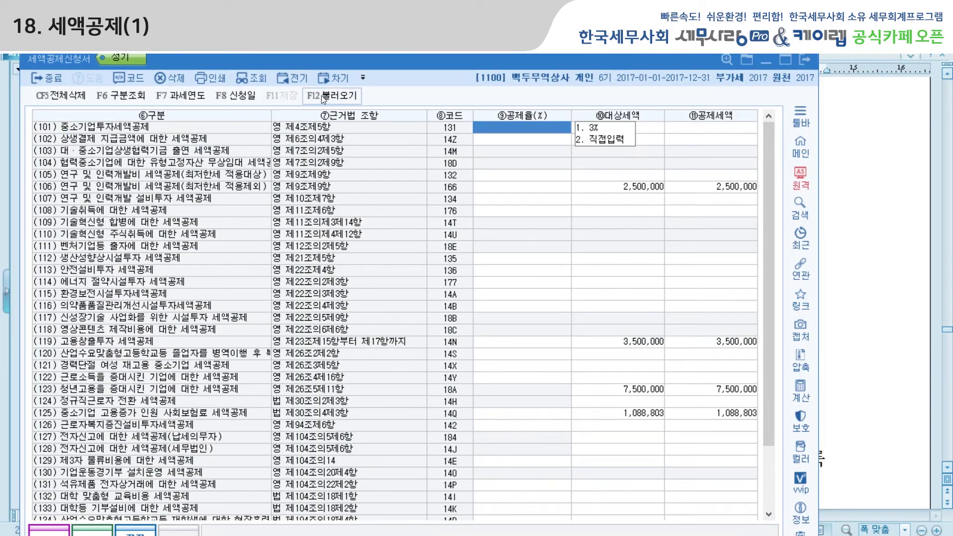
Step: Check the 대상세액 and 공제세액 of the (119) 고용창출투자 세액공제 row and close the 세액공제신청서
{"action": "left_click", "coordinate": [436, 336]}
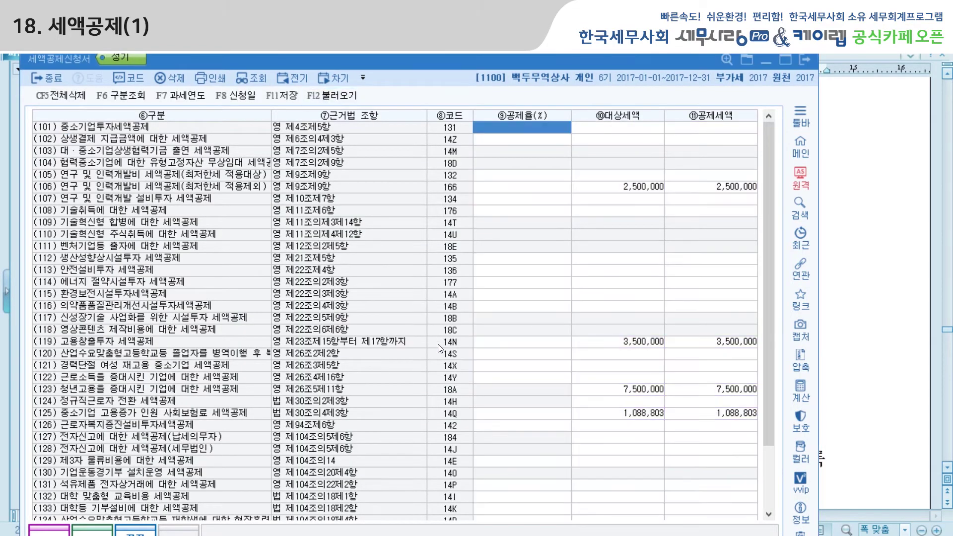
{"action": "left_click", "coordinate": [649, 342]}
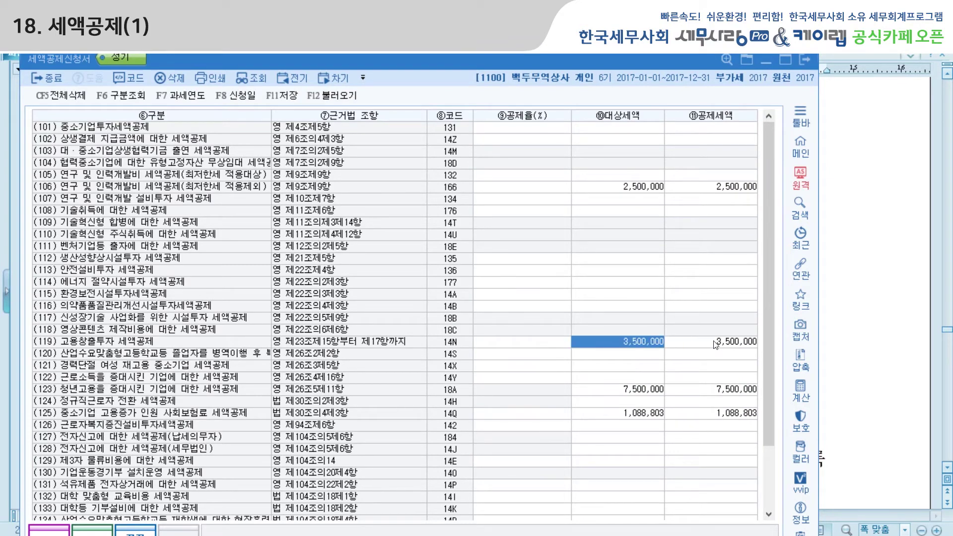
{"action": "left_click", "coordinate": [727, 342]}
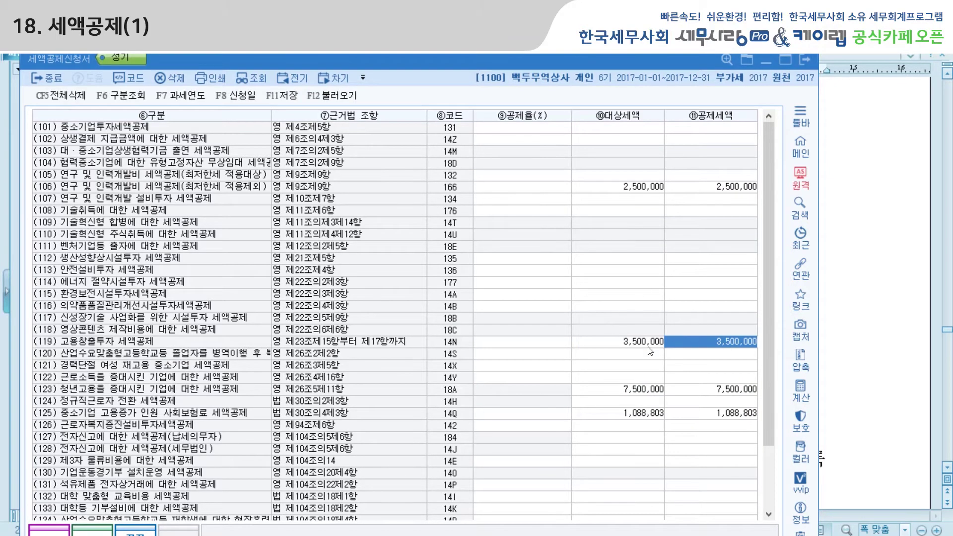
{"action": "key", "text": "Escape"}
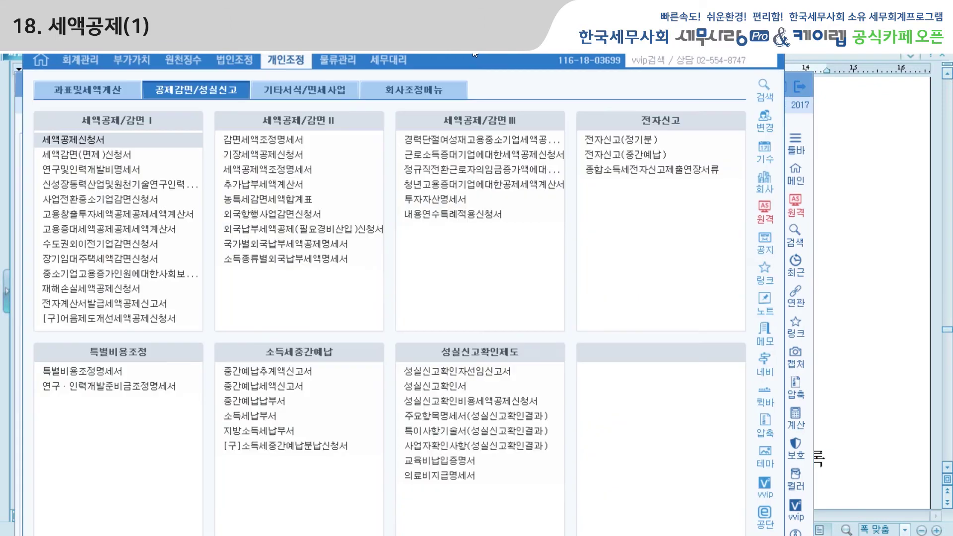
Step: Open the 종합소득세신고서 and look up the company's tax credits with 세액공제조회 in 세액공제명세서 입력, without applying them
{"action": "left_click", "coordinate": [109, 91]}
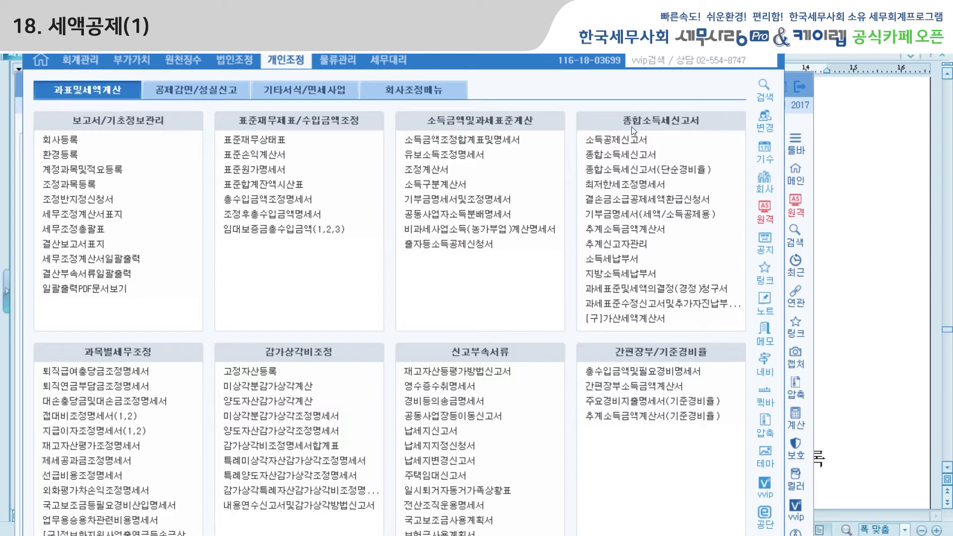
{"action": "left_click", "coordinate": [647, 150]}
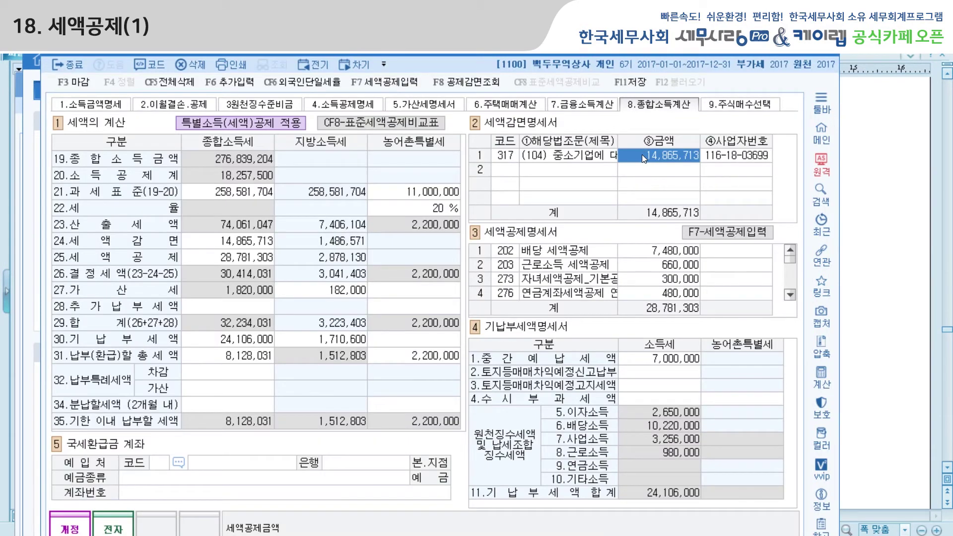
{"action": "left_click", "coordinate": [715, 233]}
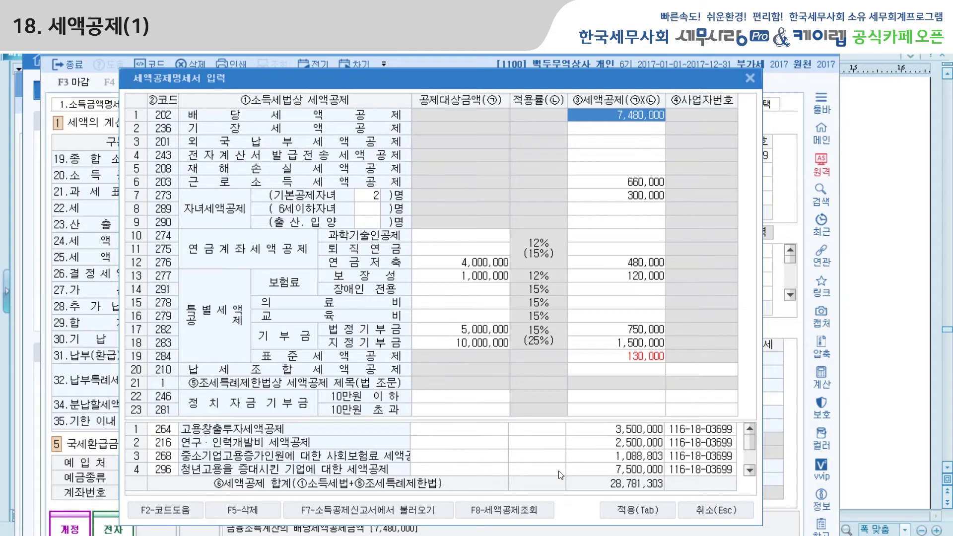
{"action": "left_click", "coordinate": [495, 510]}
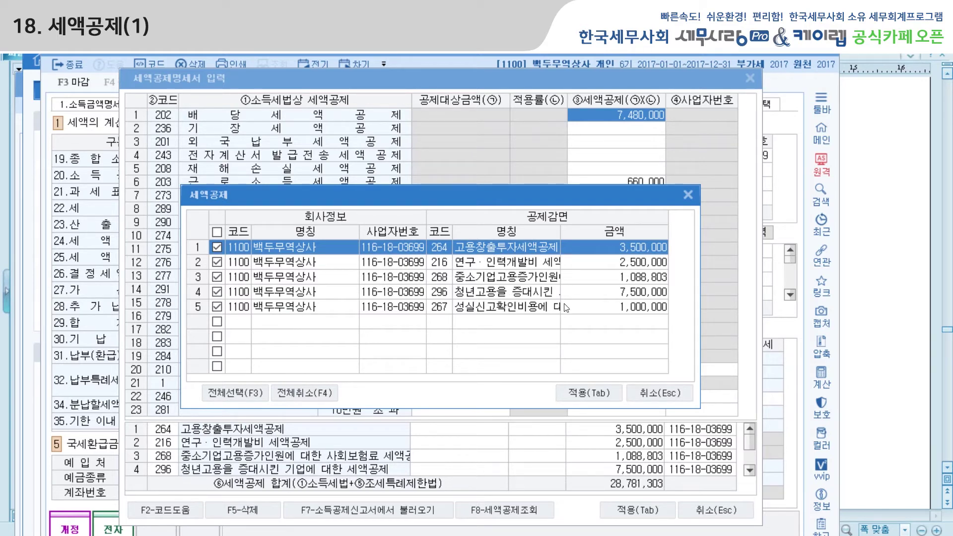
{"action": "left_click", "coordinate": [661, 389]}
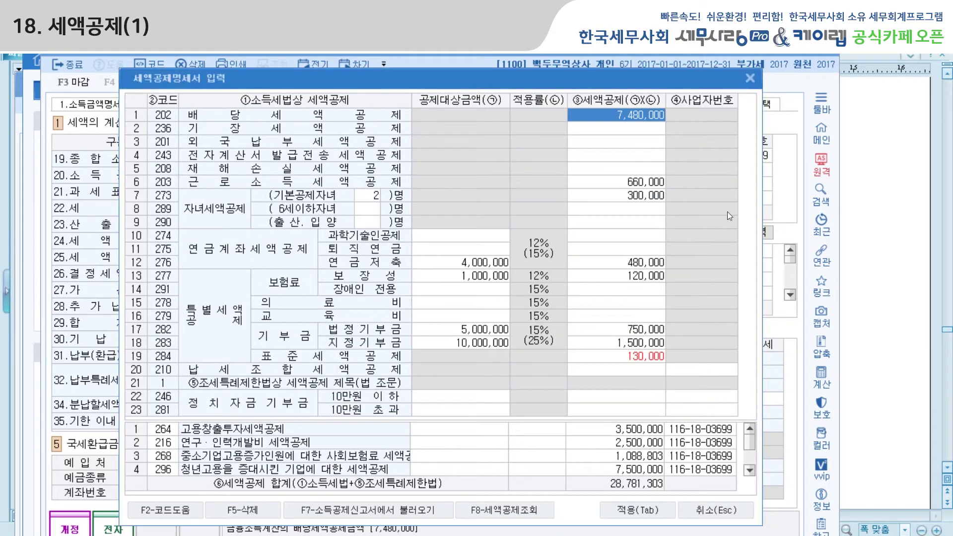
Step: Close the 종합소득세신고서 with its changes saved and switch to the 2017년 귀속 종합소득세신고실무 document in 한글
{"action": "left_click", "coordinate": [749, 78]}
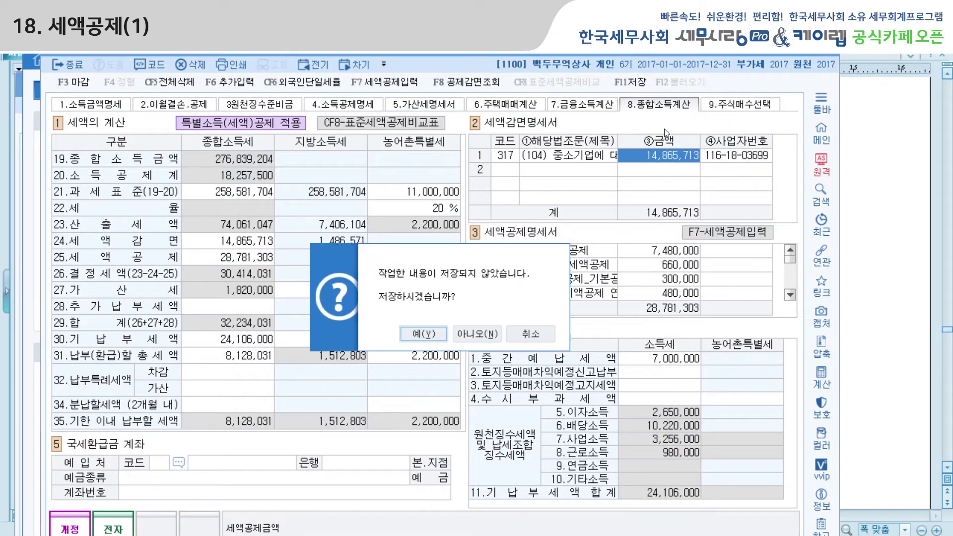
{"action": "left_click", "coordinate": [413, 335]}
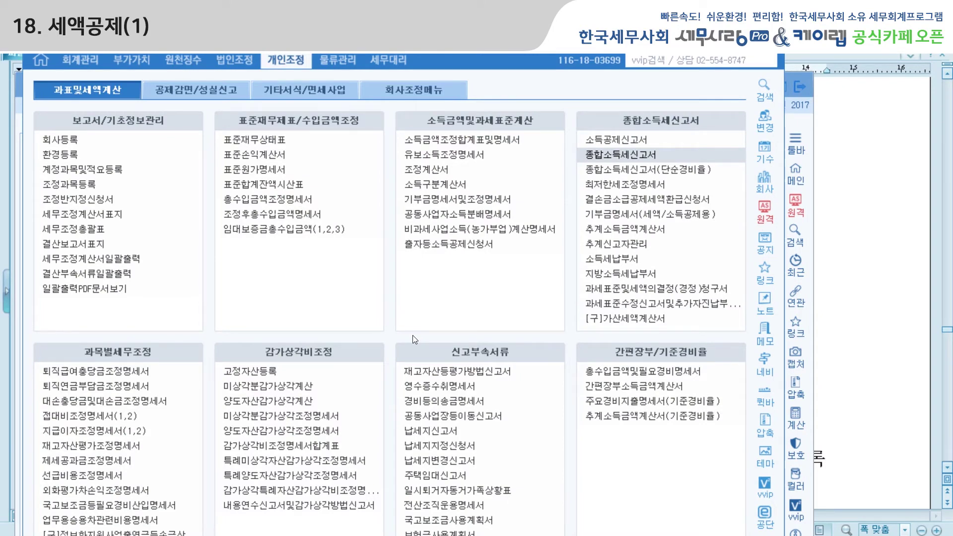
{"action": "left_click", "coordinate": [740, 43]}
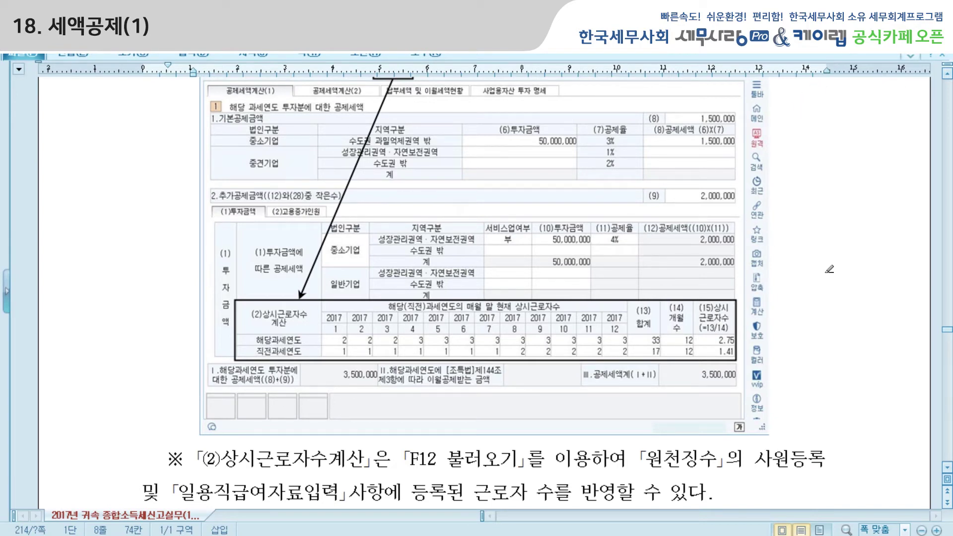
Step: Highlight in yellow the two 공제요건 conditions under 근로소득 증대 세액공제요건 및 공제액, on average wage growth and regular employee count
{"action": "scroll", "coordinate": [819, 272], "scroll_direction": "down", "scroll_amount": 5}
{"action": "scroll", "coordinate": [819, 271], "scroll_direction": "down", "scroll_amount": 18}
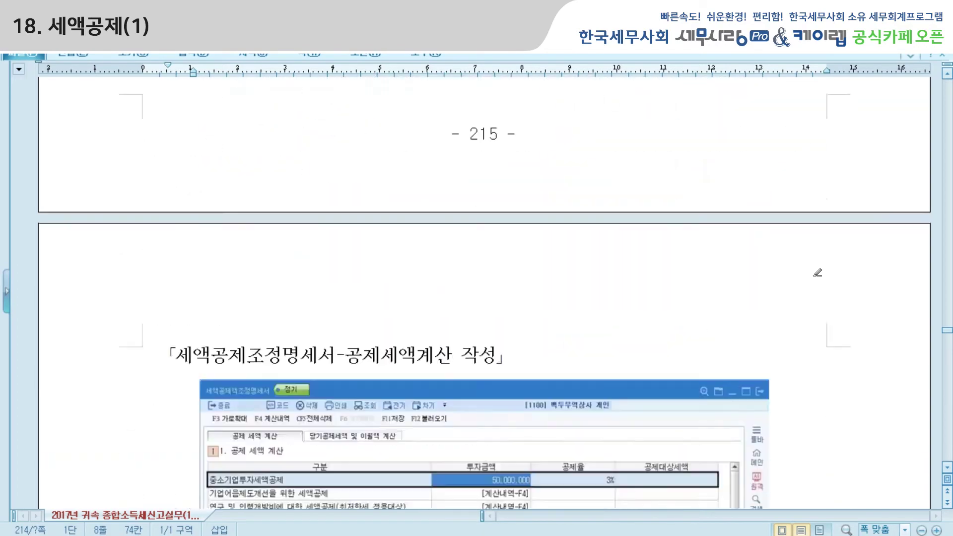
{"action": "scroll", "coordinate": [816, 271], "scroll_direction": "down", "scroll_amount": 15}
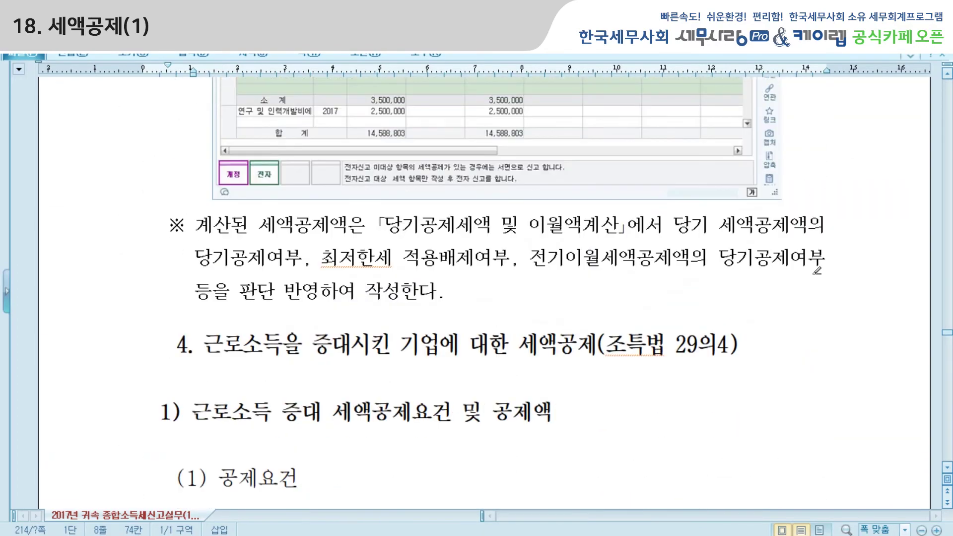
{"action": "scroll", "coordinate": [816, 270], "scroll_direction": "down", "scroll_amount": 1}
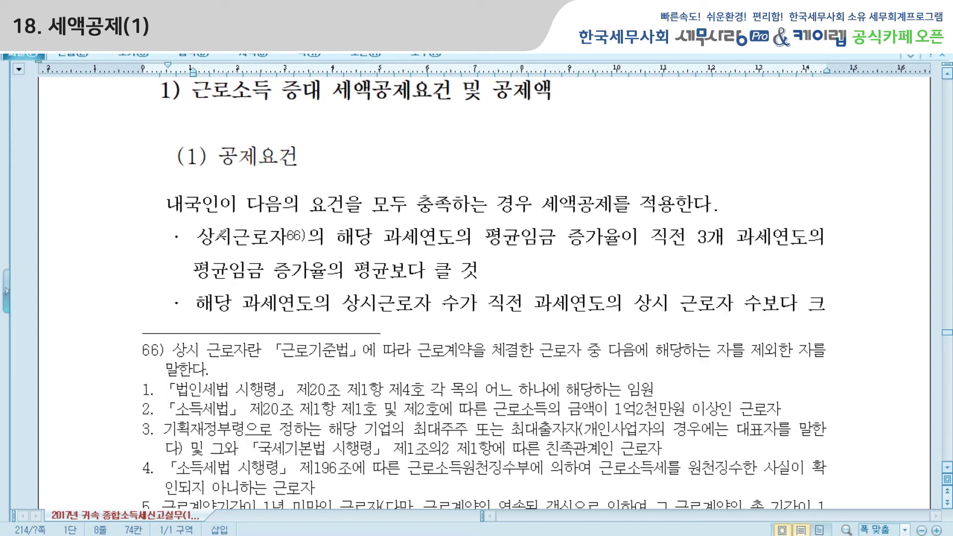
{"action": "left_click_drag", "start_coordinate": [199, 233], "coordinate": [830, 259]}
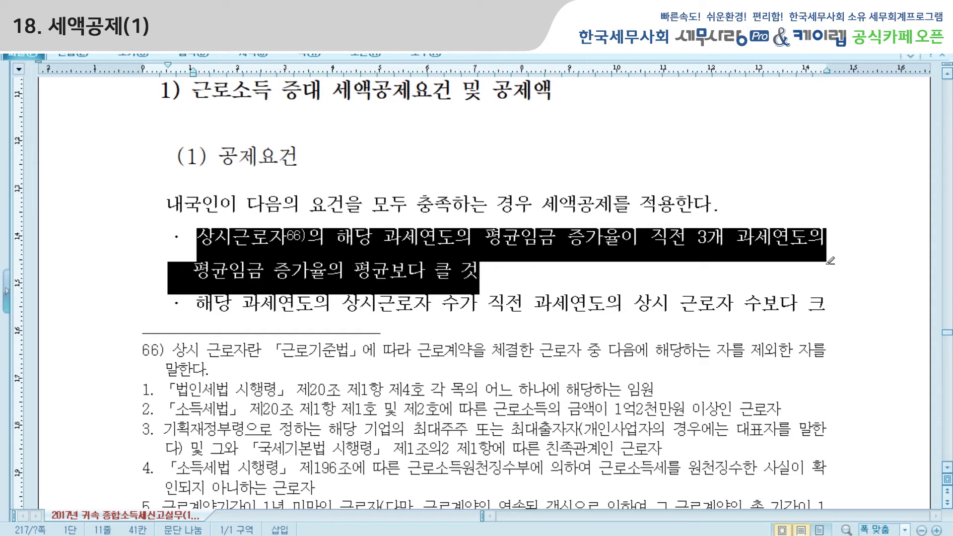
{"action": "left_click_drag", "start_coordinate": [829, 259], "coordinate": [745, 260]}
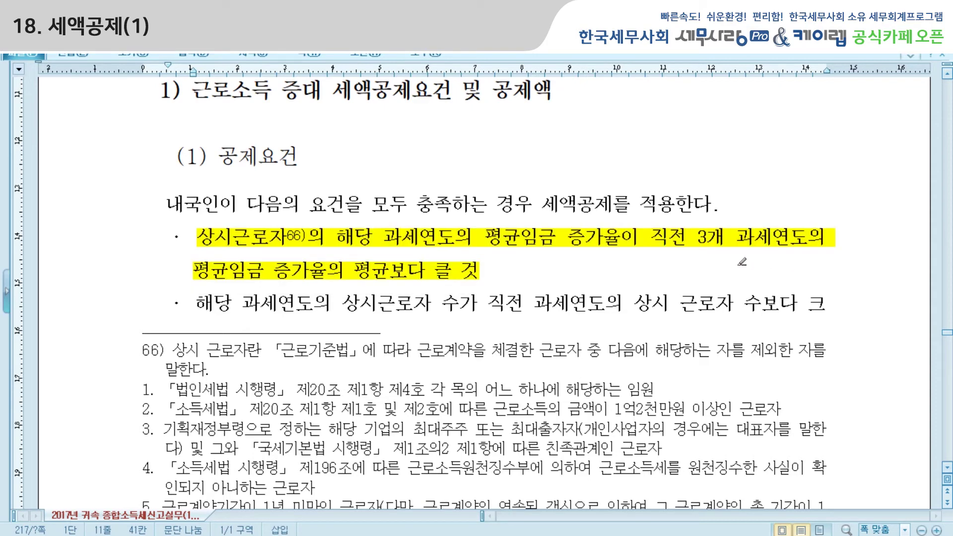
{"action": "left_click_drag", "start_coordinate": [201, 301], "coordinate": [865, 307]}
{"action": "scroll", "coordinate": [651, 322], "scroll_direction": "down", "scroll_amount": 5}
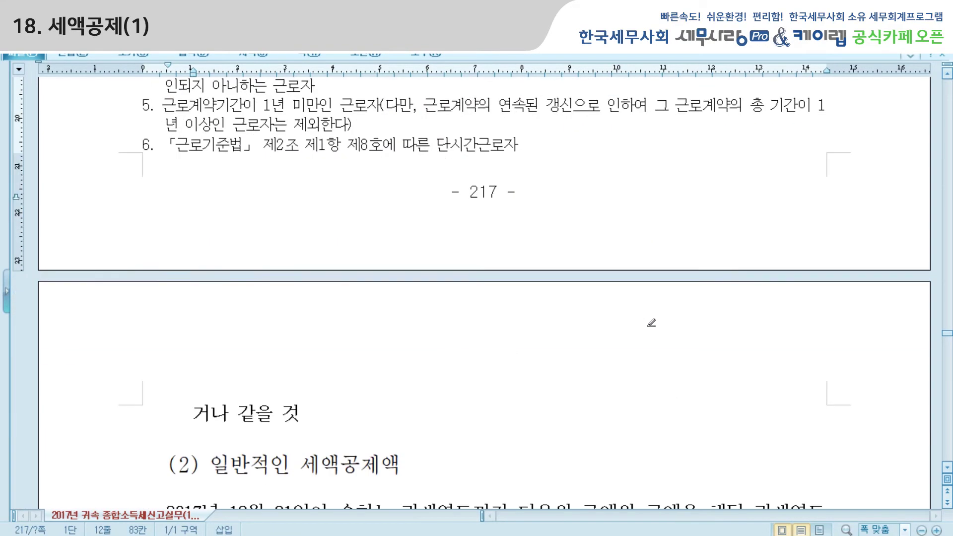
{"action": "scroll", "coordinate": [605, 298], "scroll_direction": "up", "scroll_amount": 10}
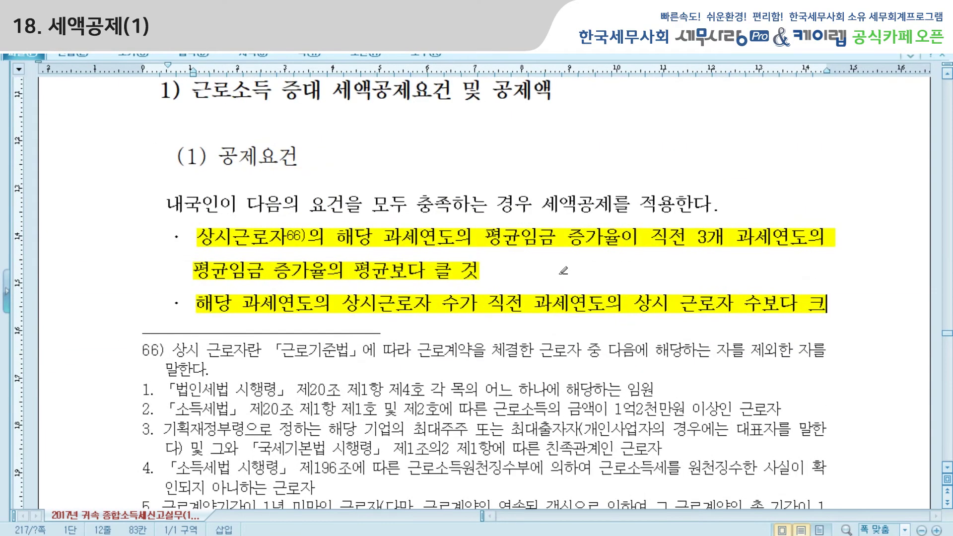
Step: Highlight the 일반적인 세액공제액 formula from 직전 3년 평균 초과 임금증가분 × 5% through the 10% rate for 중소기업과 중견기업
{"action": "scroll", "coordinate": [566, 259], "scroll_direction": "down", "scroll_amount": 8}
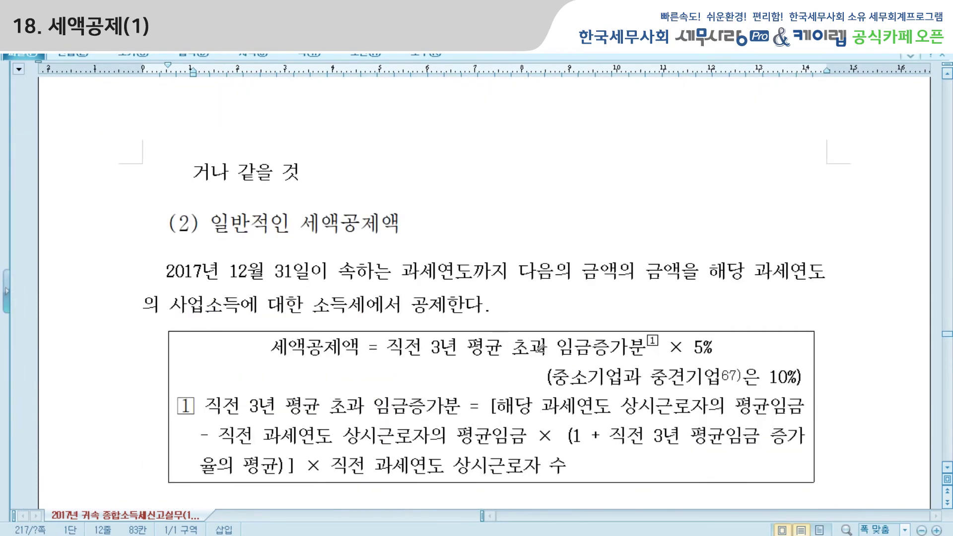
{"action": "left_click_drag", "start_coordinate": [387, 346], "coordinate": [717, 345]}
{"action": "left_click_drag", "start_coordinate": [553, 376], "coordinate": [805, 377]}
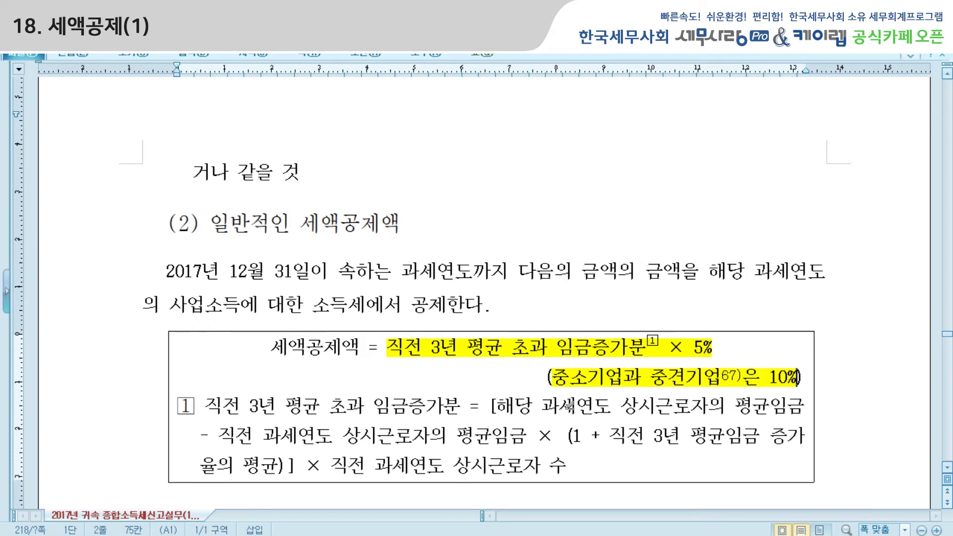
Step: Highlight the three requirements listed under (3) 중소기업의 세액공제 특례, from the 3.3% wage growth condition to the non-negative prior-year growth rate
{"action": "scroll", "coordinate": [569, 406], "scroll_direction": "down", "scroll_amount": 5}
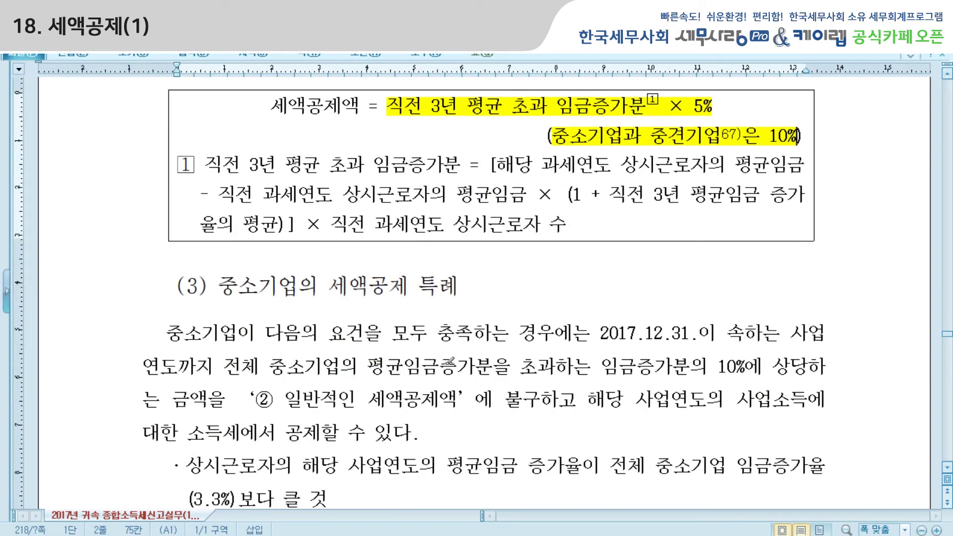
{"action": "scroll", "coordinate": [446, 354], "scroll_direction": "down", "scroll_amount": 1}
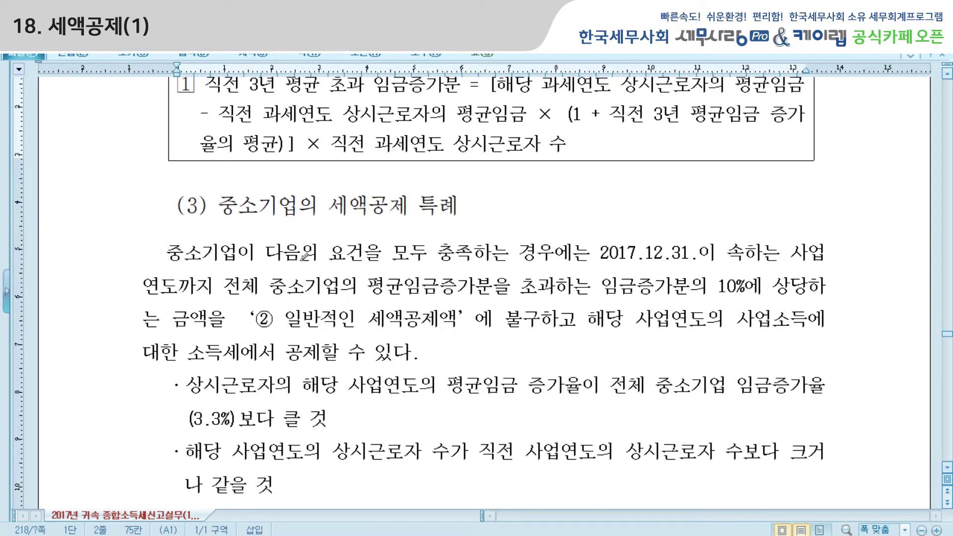
{"action": "scroll", "coordinate": [478, 255], "scroll_direction": "down", "scroll_amount": 2}
{"action": "mouse_move", "coordinate": [188, 303]}
{"action": "left_mouse_down"}
{"action": "mouse_move", "coordinate": [275, 307]}
{"action": "mouse_move", "coordinate": [367, 338]}
{"action": "left_mouse_up"}
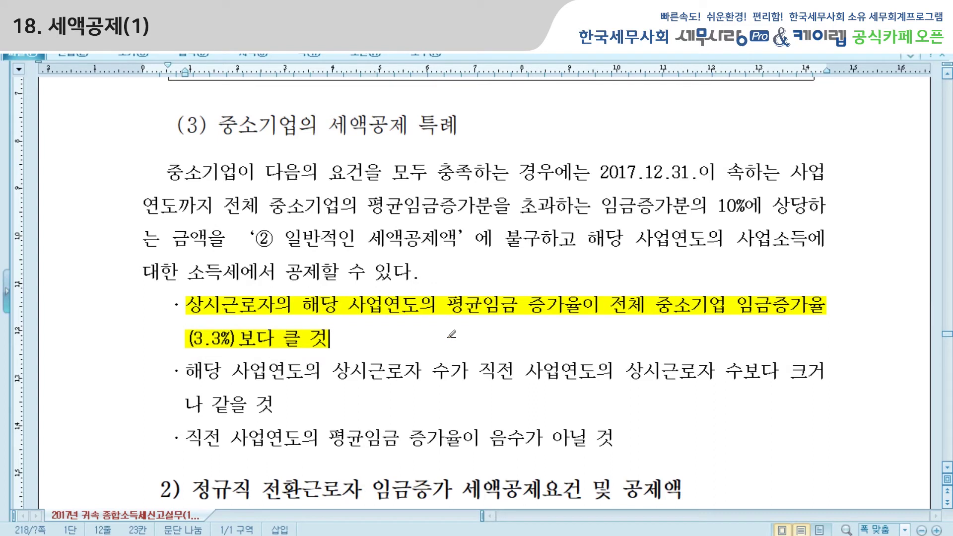
{"action": "left_click_drag", "start_coordinate": [186, 370], "coordinate": [433, 397]}
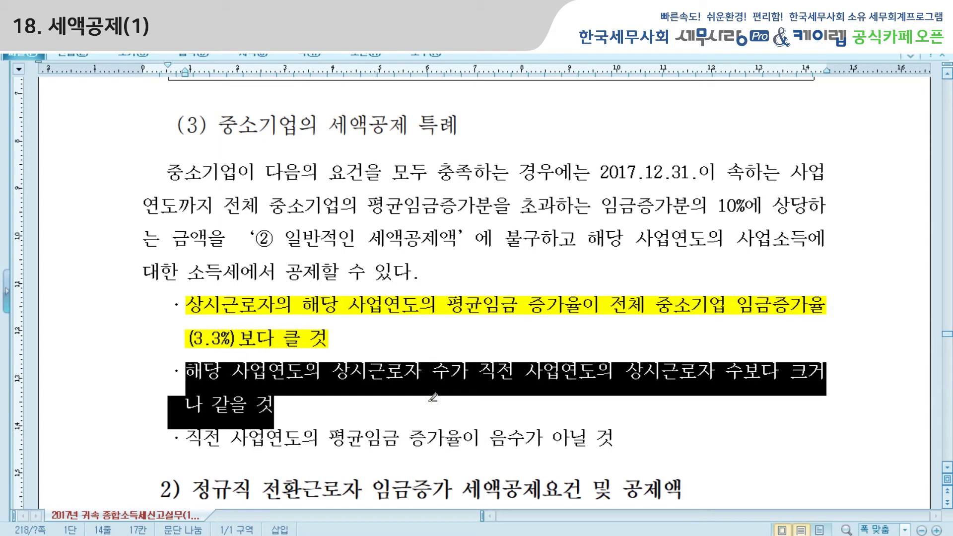
{"action": "left_click_drag", "start_coordinate": [433, 397], "coordinate": [433, 397]}
{"action": "left_click_drag", "start_coordinate": [187, 435], "coordinate": [619, 432]}
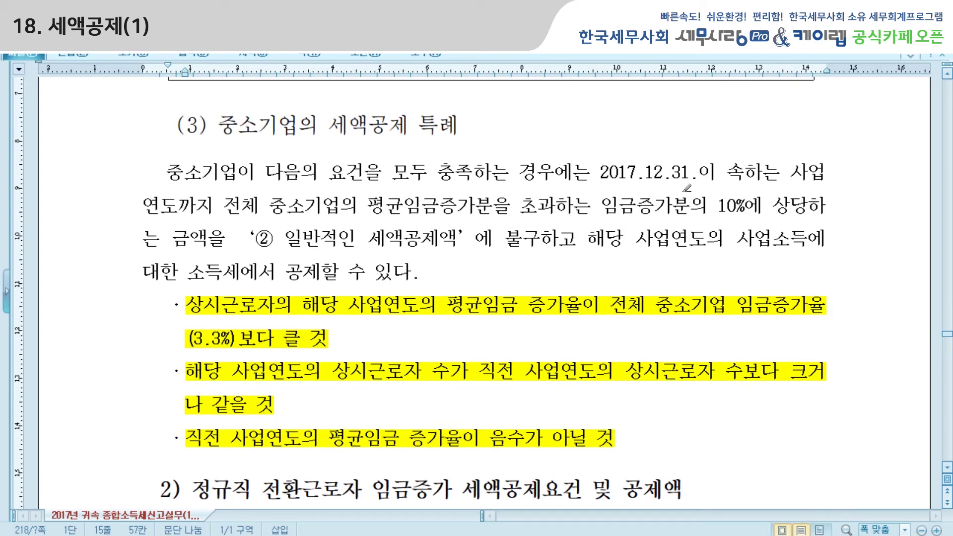
Step: Highlight the 특례 text from 전체 중소기업의 평균임금증가분 through 사업소득에, and compare it with the 일반적인 세액공제액 formula
{"action": "left_click", "coordinate": [231, 200]}
{"action": "mouse_move", "coordinate": [230, 201]}
{"action": "left_mouse_down"}
{"action": "mouse_move", "coordinate": [818, 202]}
{"action": "mouse_move", "coordinate": [829, 229]}
{"action": "left_mouse_up"}
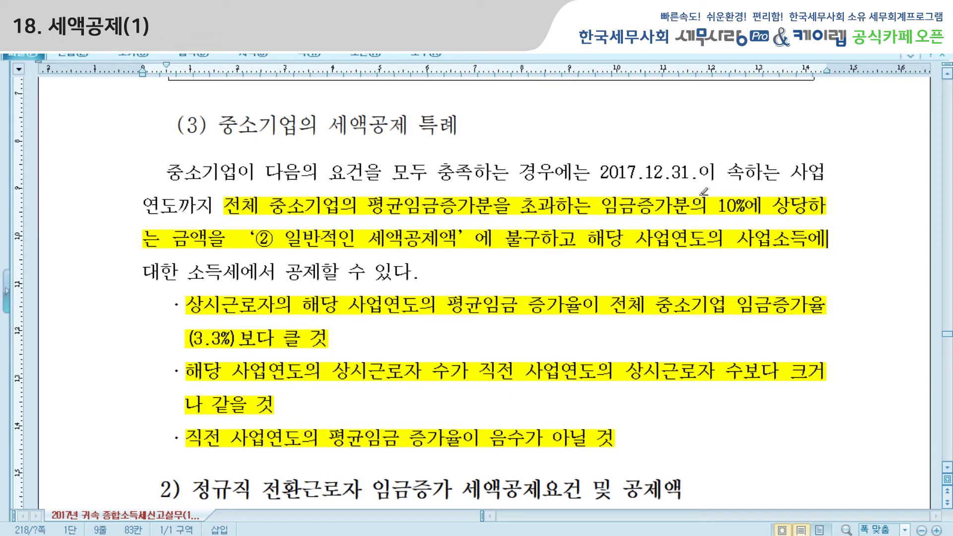
{"action": "scroll", "coordinate": [549, 251], "scroll_direction": "up", "scroll_amount": 5}
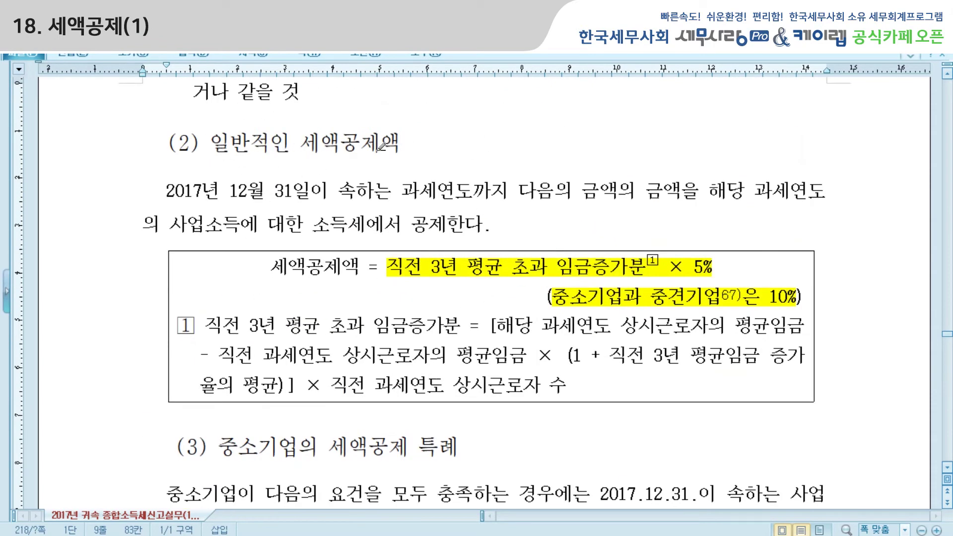
{"action": "scroll", "coordinate": [415, 186], "scroll_direction": "down", "scroll_amount": 4}
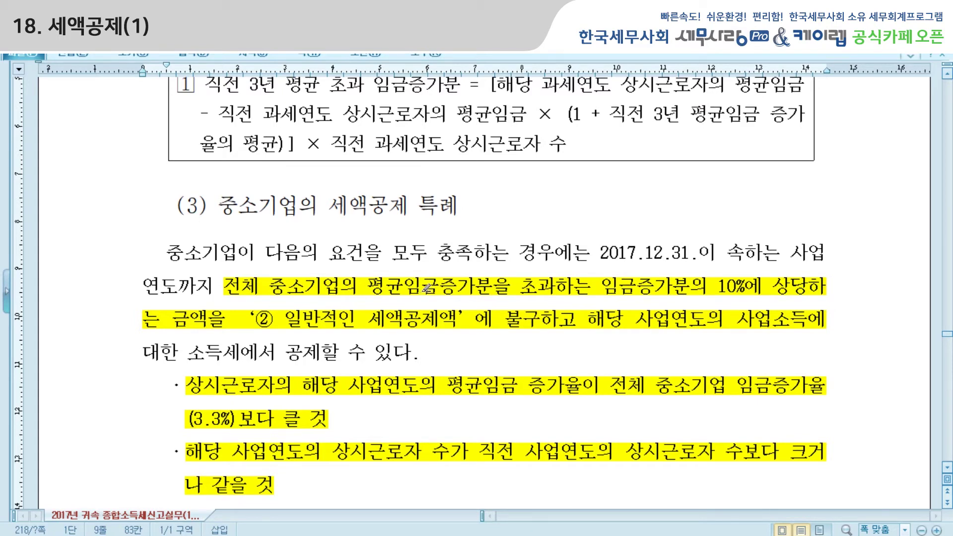
Step: Highlight the two 공제요건 conditions and the 5%, 10% and 20% credit rates for 정규직 전환근로자 임금증가 세액공제
{"action": "scroll", "coordinate": [426, 288], "scroll_direction": "down", "scroll_amount": 5}
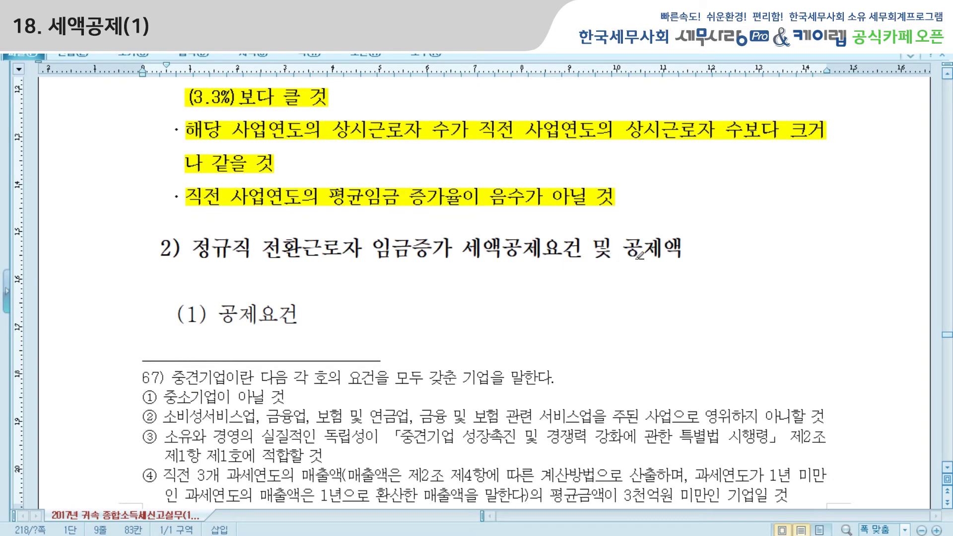
{"action": "scroll", "coordinate": [641, 255], "scroll_direction": "down", "scroll_amount": 9}
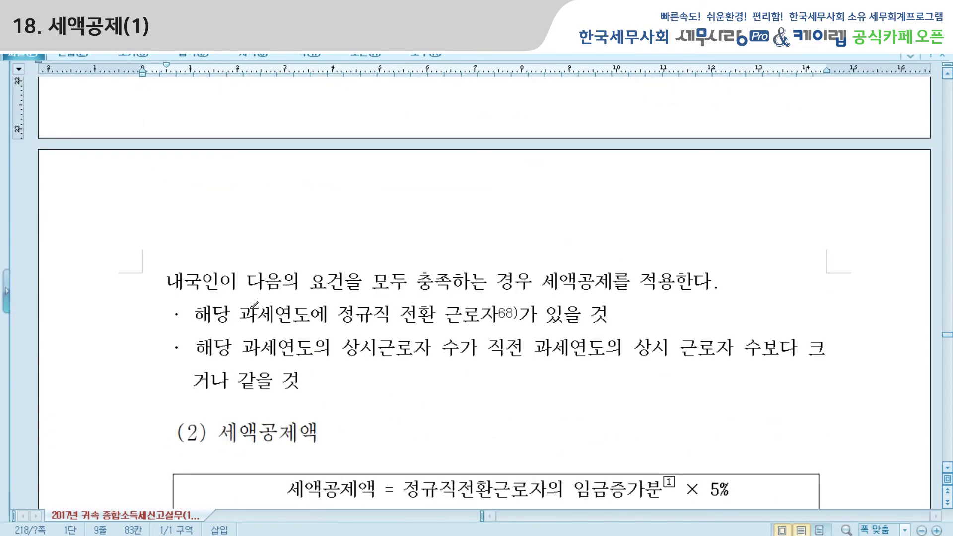
{"action": "left_click_drag", "start_coordinate": [196, 314], "coordinate": [625, 315]}
{"action": "left_click_drag", "start_coordinate": [197, 343], "coordinate": [360, 386]}
{"action": "scroll", "coordinate": [467, 358], "scroll_direction": "down", "scroll_amount": 3}
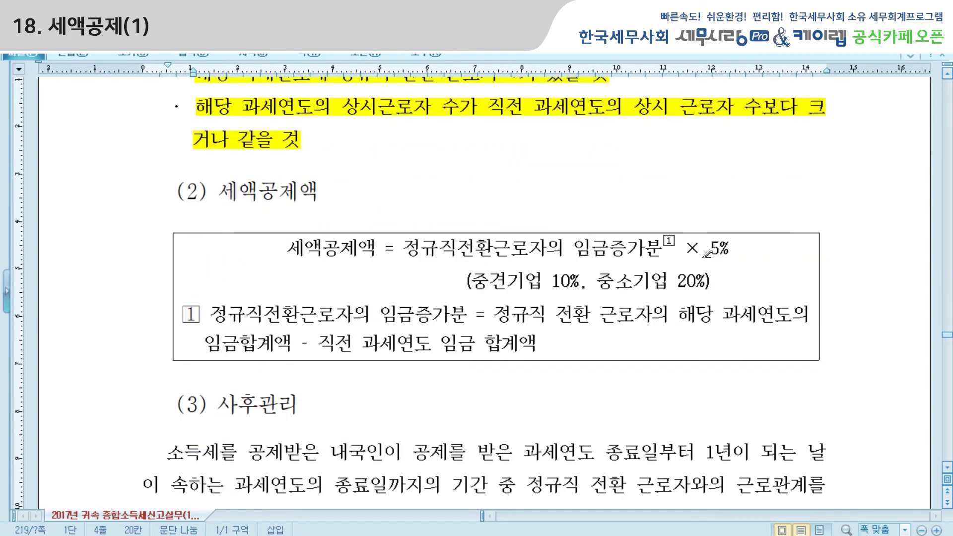
{"action": "left_click_drag", "start_coordinate": [713, 250], "coordinate": [716, 288]}
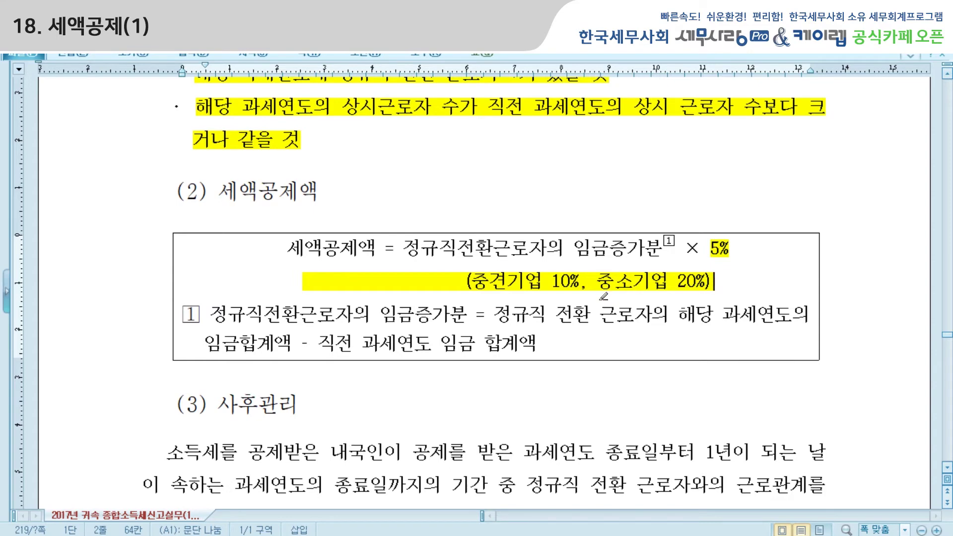
Step: Highlight the (3) 사후관리 text from 과세연도 종료일부터 1년이 되는 날 through 소득세로 납부하여
{"action": "scroll", "coordinate": [602, 300], "scroll_direction": "down", "scroll_amount": 2}
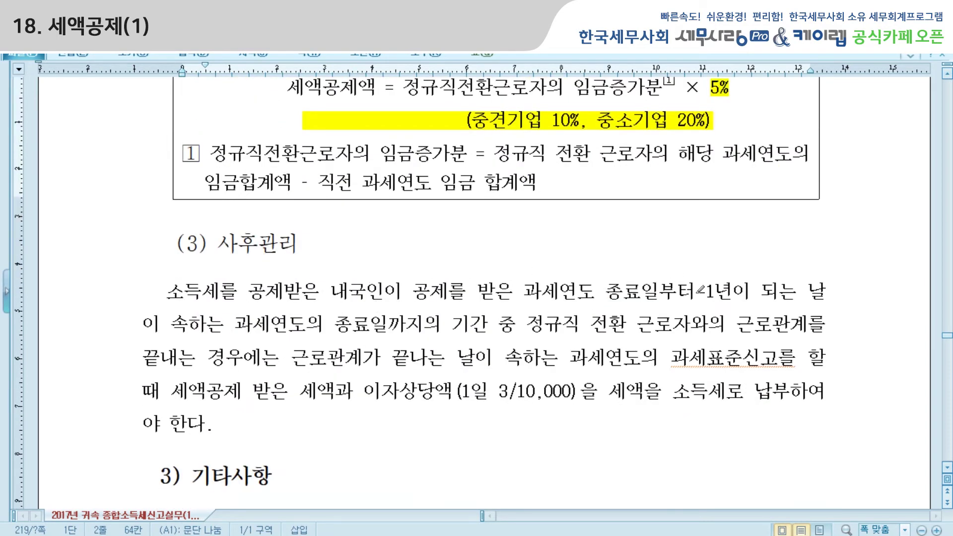
{"action": "left_click_drag", "start_coordinate": [525, 289], "coordinate": [831, 314]}
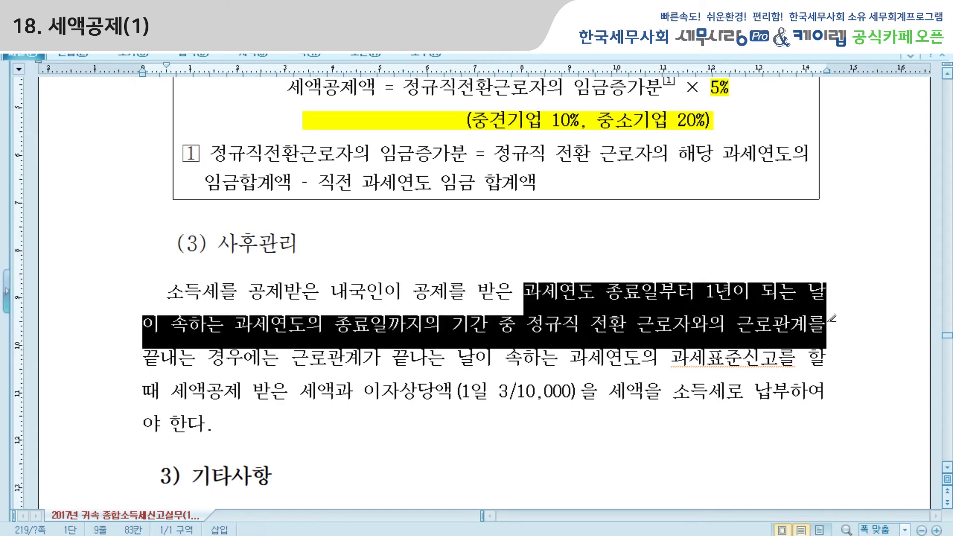
{"action": "left_click_drag", "start_coordinate": [831, 351], "coordinate": [828, 390]}
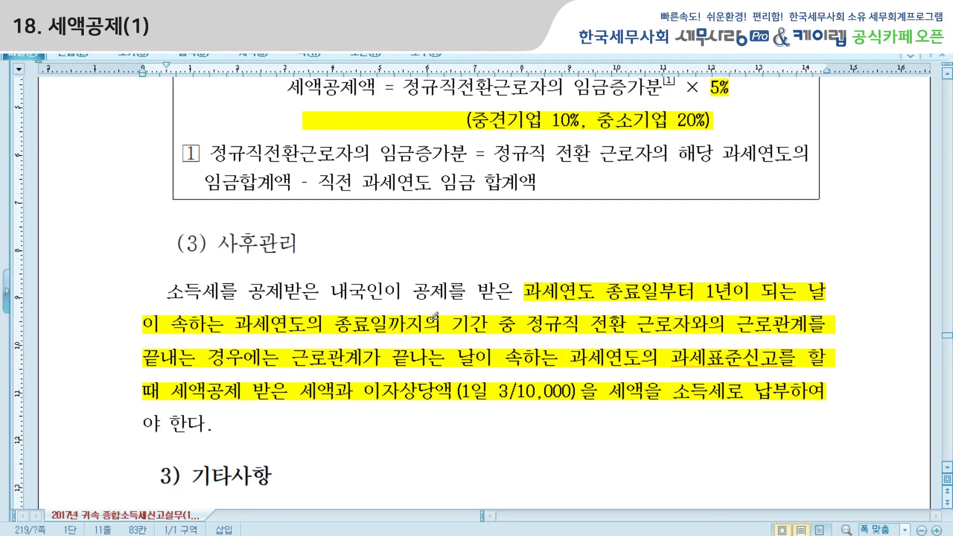
Step: Dismiss the login notice and highlight 최저한세 적용대상이며 농어촌특별세 과세대상이 in item ② of 3) 기타사항
{"action": "scroll", "coordinate": [434, 316], "scroll_direction": "down", "scroll_amount": 5}
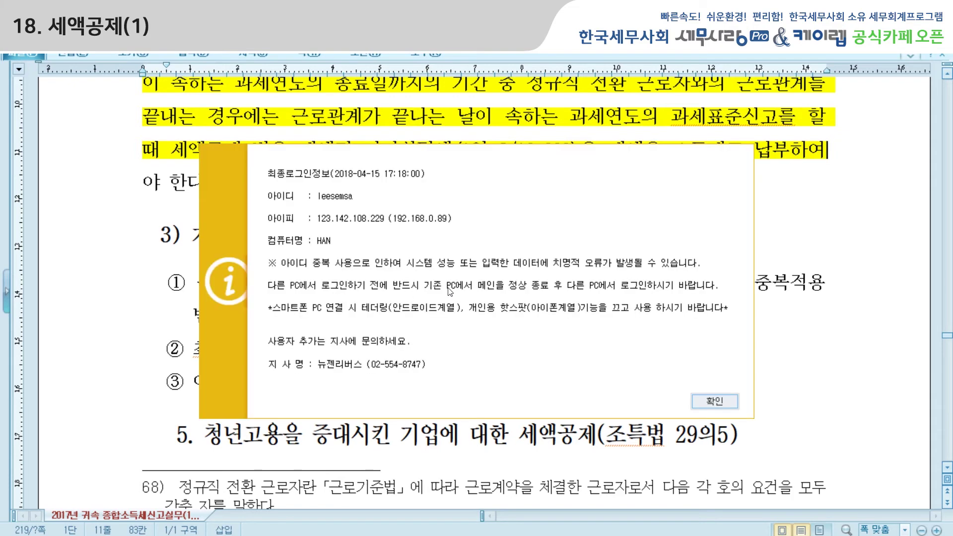
{"action": "left_click", "coordinate": [707, 400]}
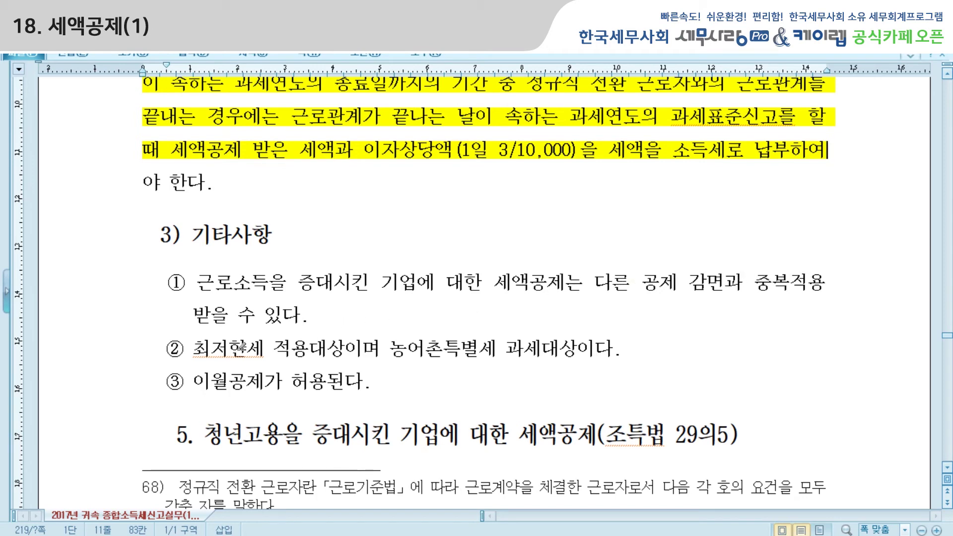
{"action": "left_click_drag", "start_coordinate": [199, 348], "coordinate": [599, 348]}
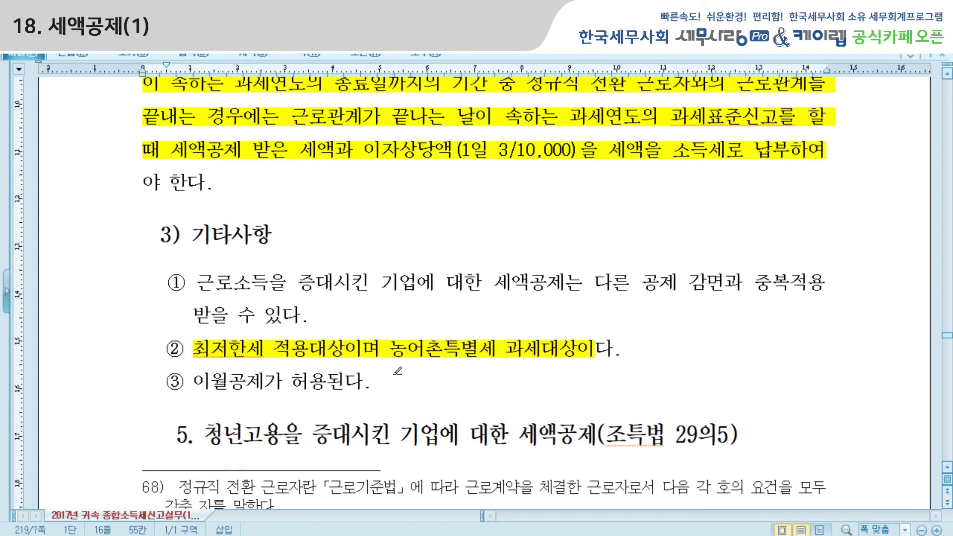
Step: In section 5's 1) 적용대상사업자, highlight 소비성서비스업 등 다음의 업종을 경영하는 내국인을 제외
{"action": "scroll", "coordinate": [397, 370], "scroll_direction": "down", "scroll_amount": 3}
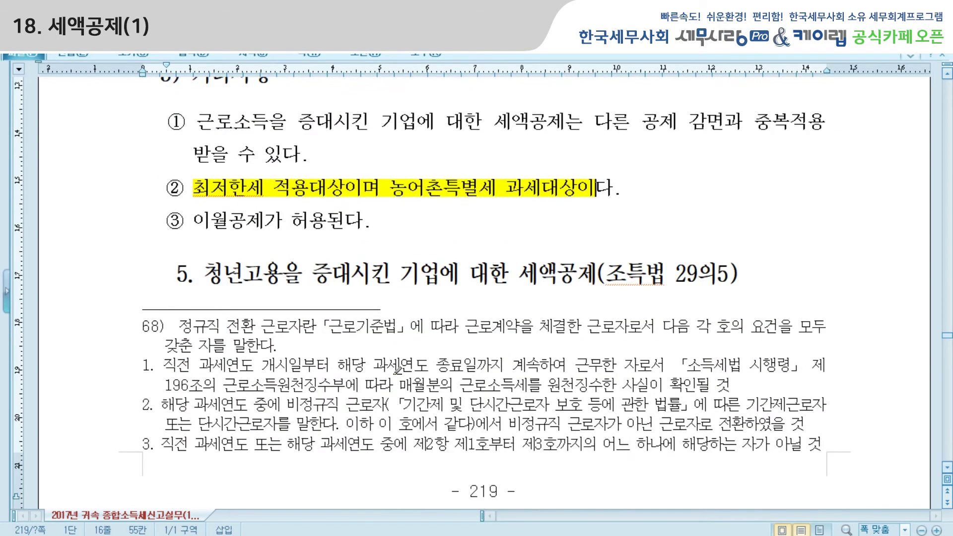
{"action": "scroll", "coordinate": [397, 370], "scroll_direction": "down", "scroll_amount": 8}
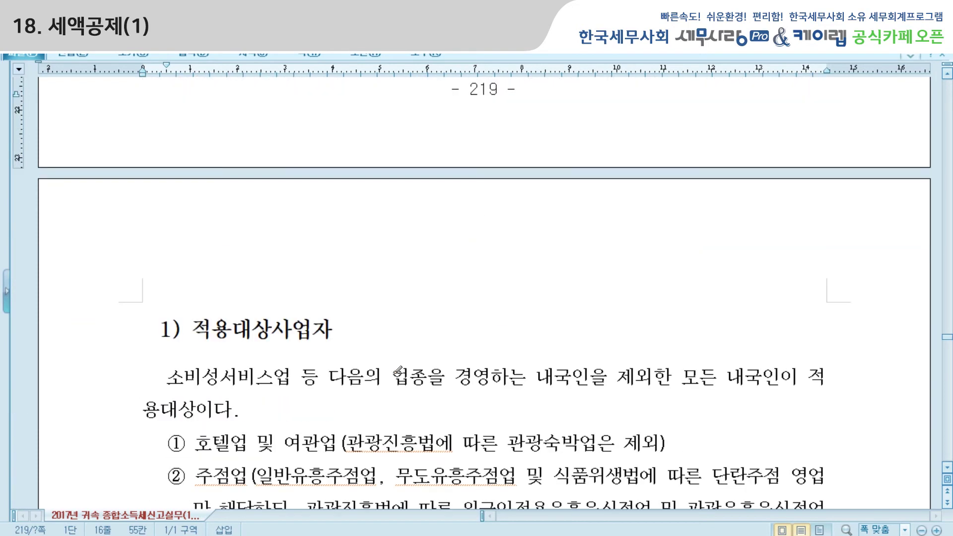
{"action": "scroll", "coordinate": [397, 370], "scroll_direction": "down", "scroll_amount": 3}
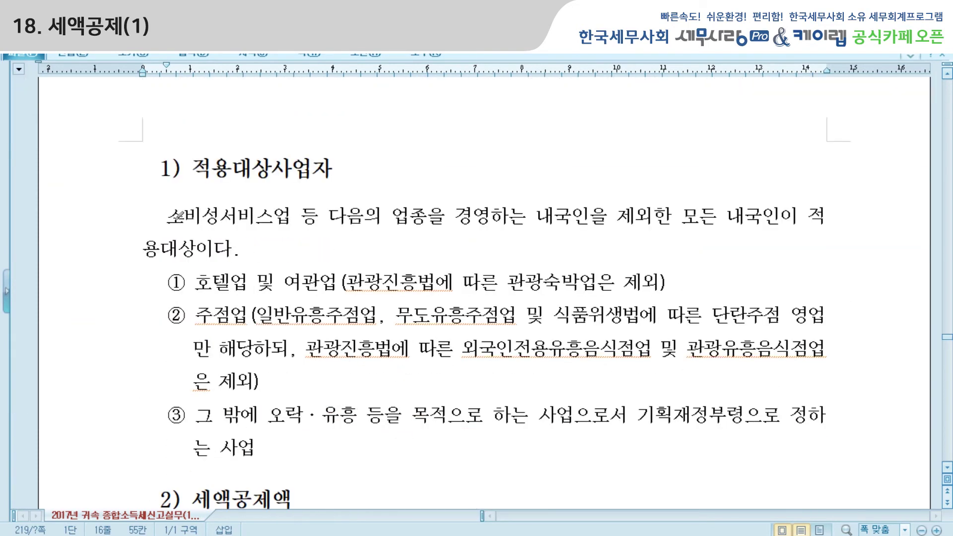
{"action": "left_click", "coordinate": [174, 215]}
{"action": "left_click_drag", "start_coordinate": [174, 215], "coordinate": [654, 214]}
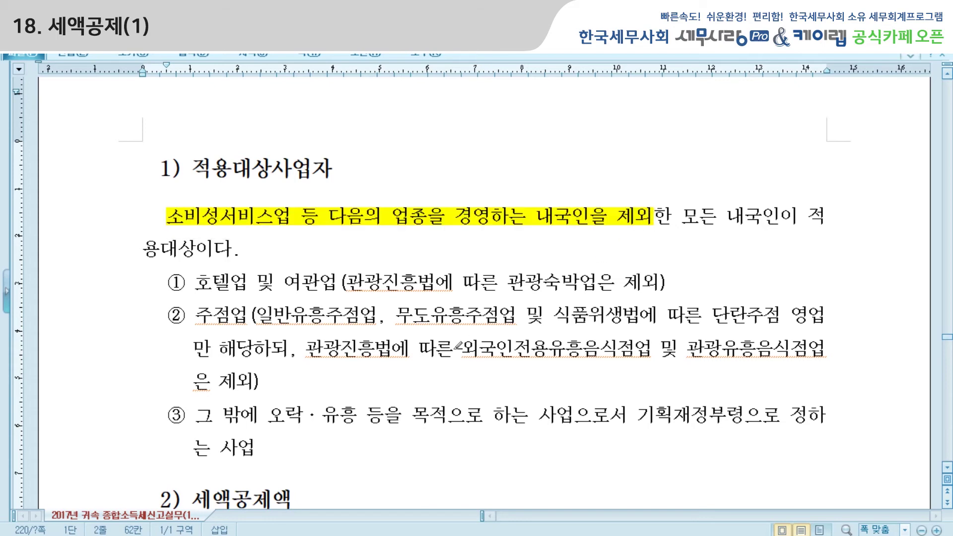
Step: Under 2) 세액공제액, highlight 2017년 12월 31일이 속하는 과세연도까지의 and the three headcount-increase items ① to ③ in the formula box
{"action": "scroll", "coordinate": [448, 342], "scroll_direction": "down", "scroll_amount": 5}
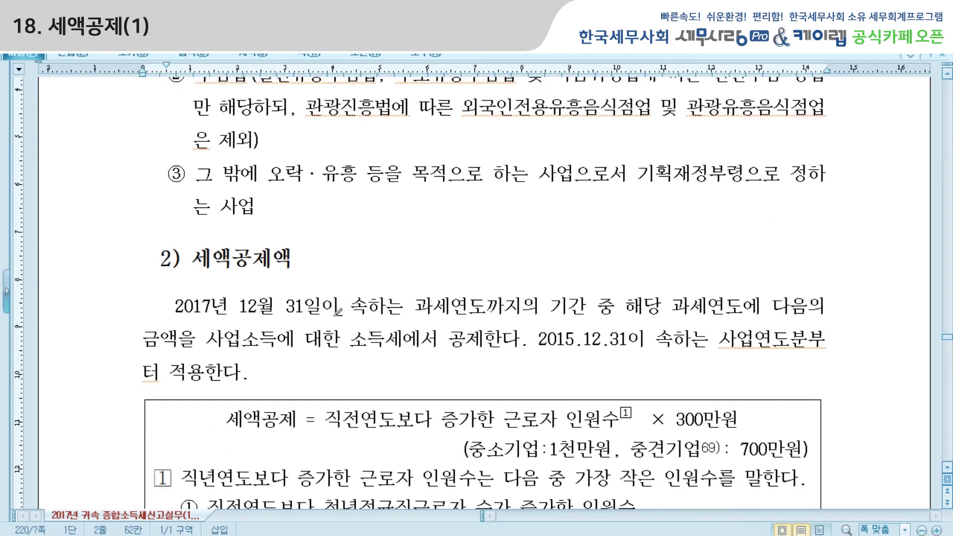
{"action": "left_click_drag", "start_coordinate": [174, 303], "coordinate": [547, 308]}
{"action": "scroll", "coordinate": [546, 309], "scroll_direction": "down", "scroll_amount": 3}
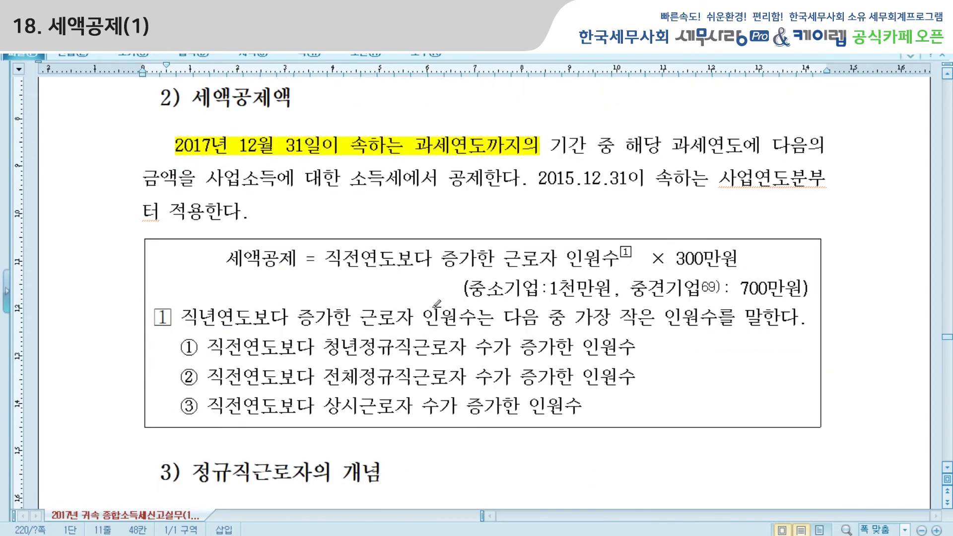
{"action": "mouse_move", "coordinate": [211, 343]}
{"action": "left_mouse_down"}
{"action": "mouse_move", "coordinate": [638, 346]}
{"action": "mouse_move", "coordinate": [629, 347]}
{"action": "left_mouse_up"}
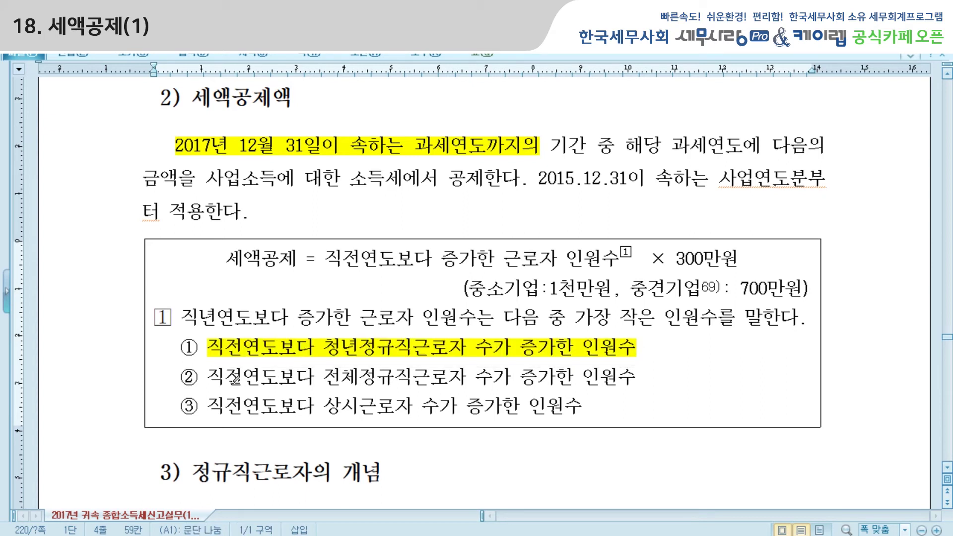
{"action": "left_click_drag", "start_coordinate": [207, 376], "coordinate": [645, 378]}
{"action": "left_click_drag", "start_coordinate": [210, 404], "coordinate": [598, 398]}
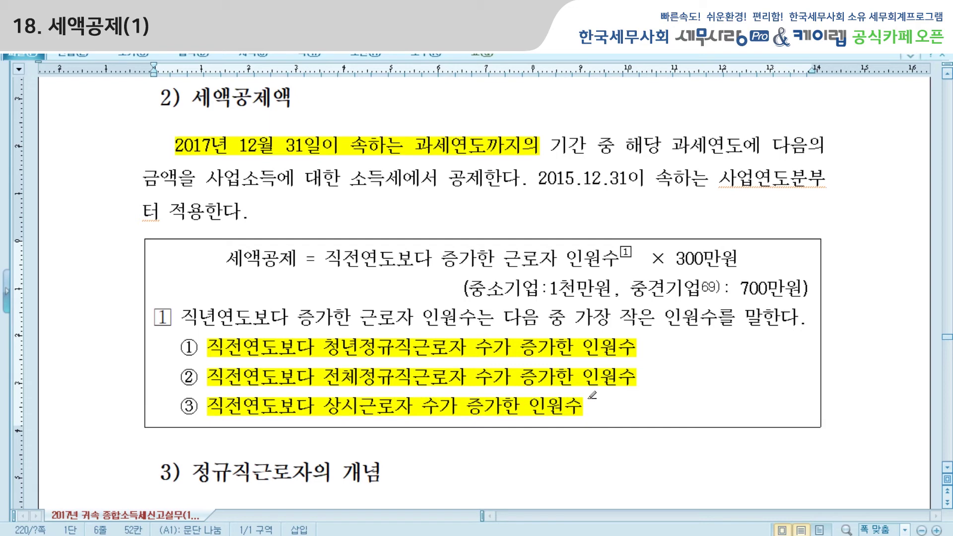
Step: Highlight 가장 작은 인원수 and the per-person credit amounts 300만원, 1천만원 and 700만원 in the 세액공제 formula box
{"action": "left_click", "coordinate": [581, 311]}
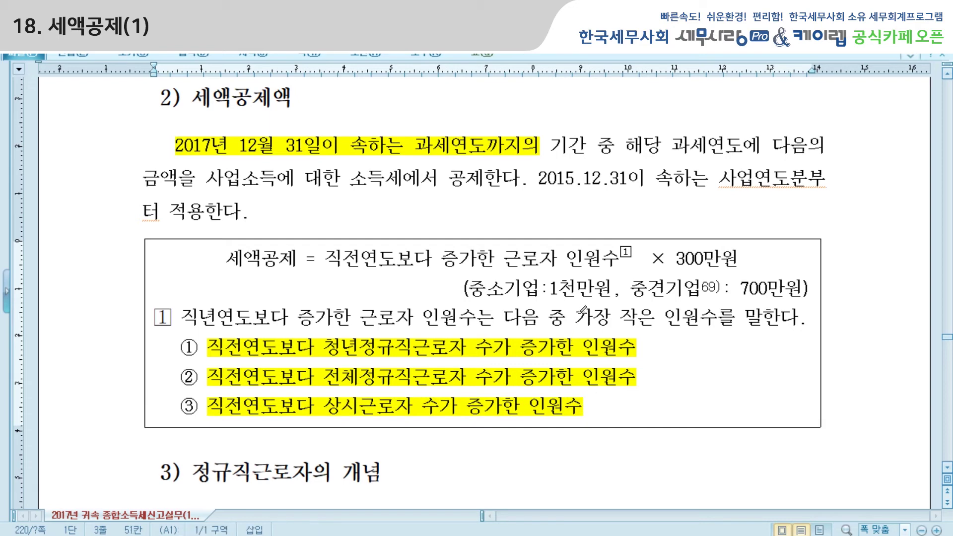
{"action": "mouse_move", "coordinate": [578, 313]}
{"action": "left_mouse_down"}
{"action": "mouse_move", "coordinate": [749, 317]}
{"action": "mouse_move", "coordinate": [715, 322]}
{"action": "left_mouse_up"}
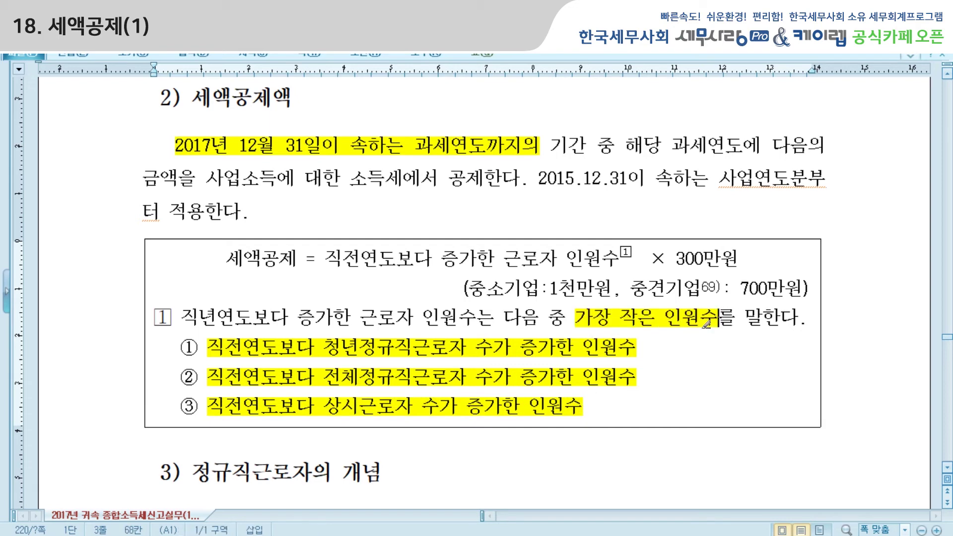
{"action": "left_click_drag", "start_coordinate": [676, 258], "coordinate": [738, 258]}
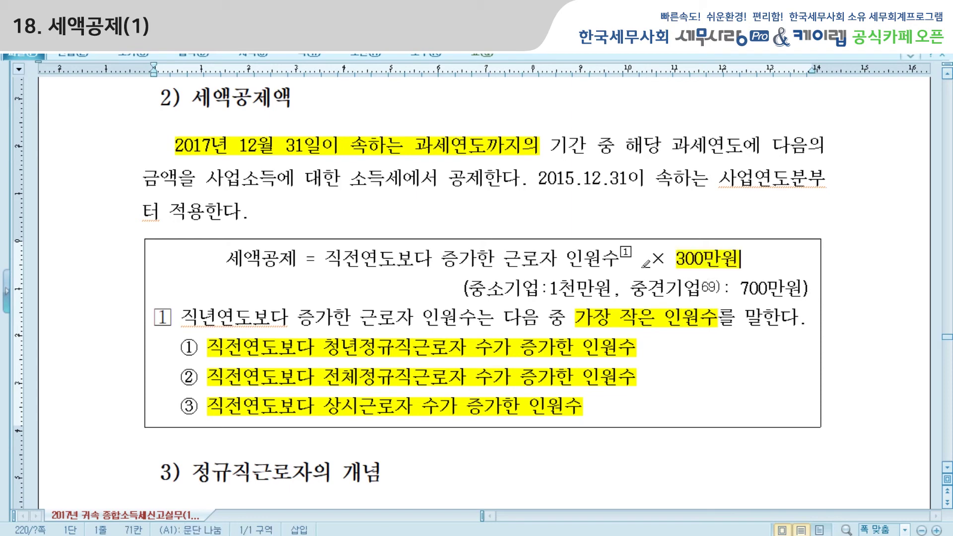
{"action": "left_click_drag", "start_coordinate": [541, 288], "coordinate": [612, 289]}
{"action": "left_click_drag", "start_coordinate": [744, 283], "coordinate": [804, 288]}
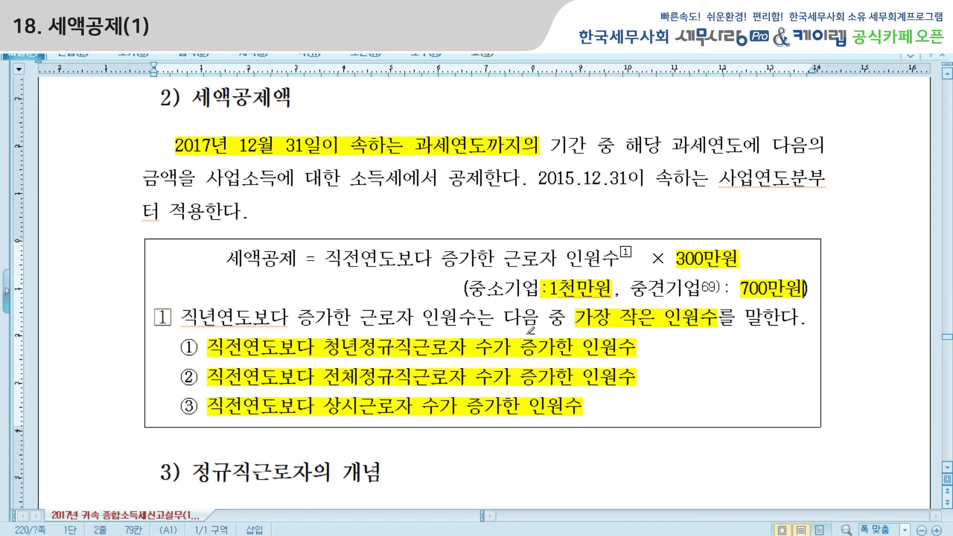
Step: Highlight the definition under 3) 정규직근로자의 개념 from 「근로기준법」에 따라 through 조특령 26의
{"action": "scroll", "coordinate": [489, 322], "scroll_direction": "up", "scroll_amount": 10}
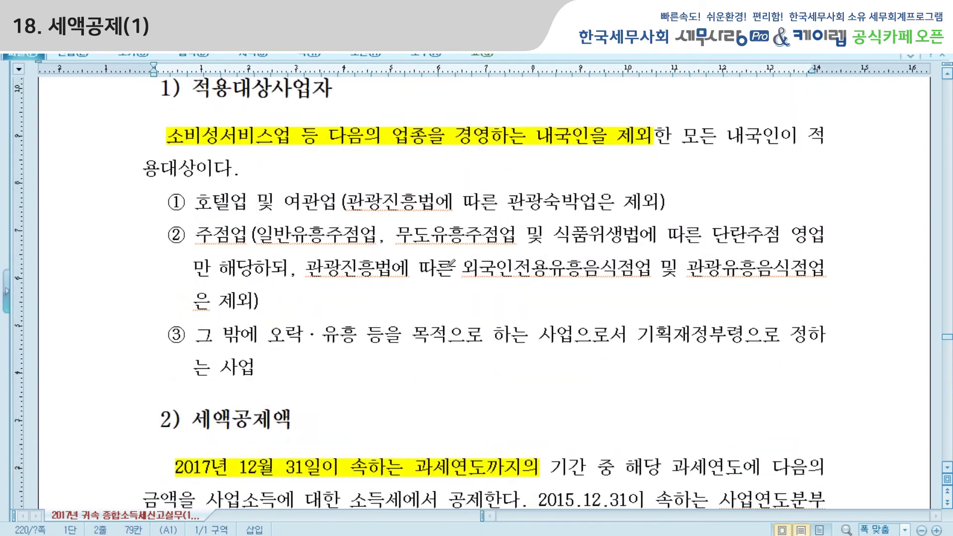
{"action": "scroll", "coordinate": [450, 263], "scroll_direction": "up", "scroll_amount": 6}
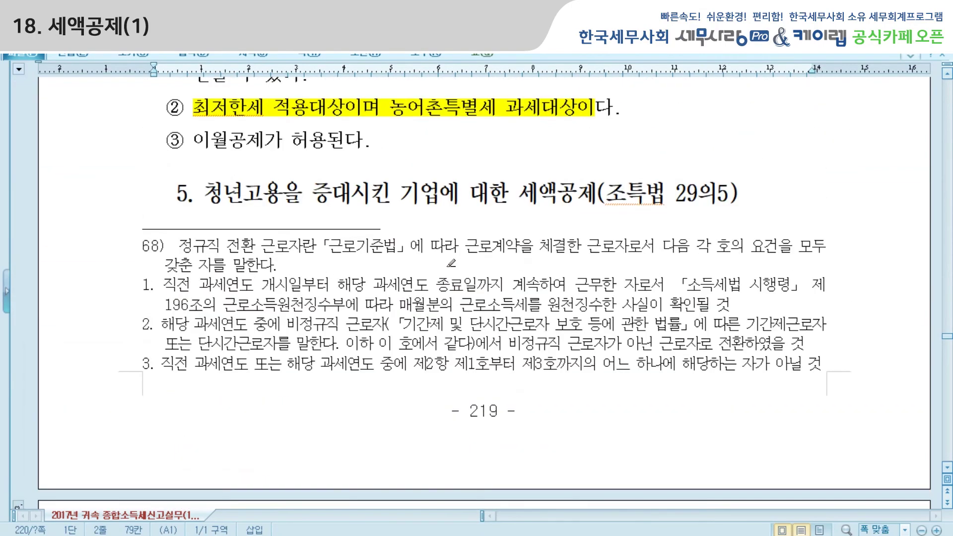
{"action": "scroll", "coordinate": [519, 219], "scroll_direction": "down", "scroll_amount": 12}
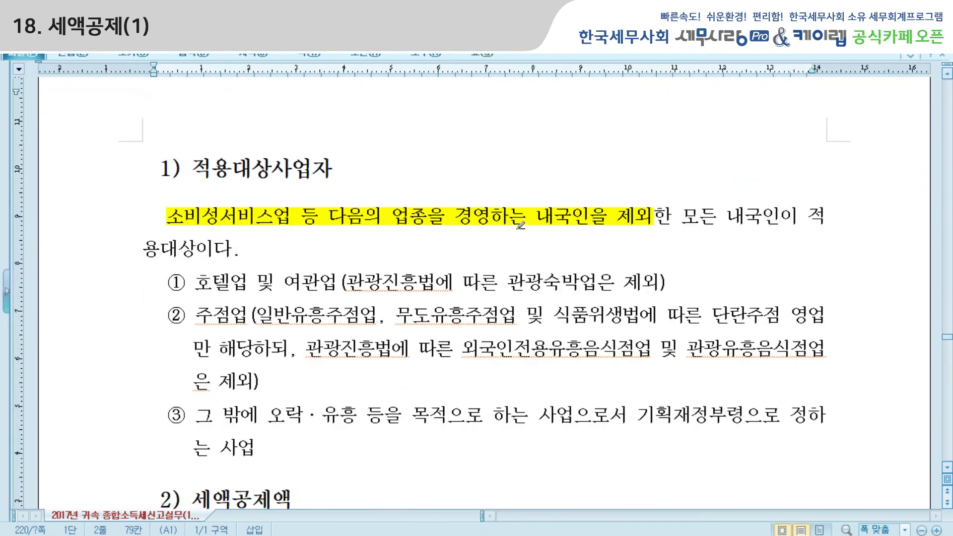
{"action": "scroll", "coordinate": [521, 226], "scroll_direction": "down", "scroll_amount": 3}
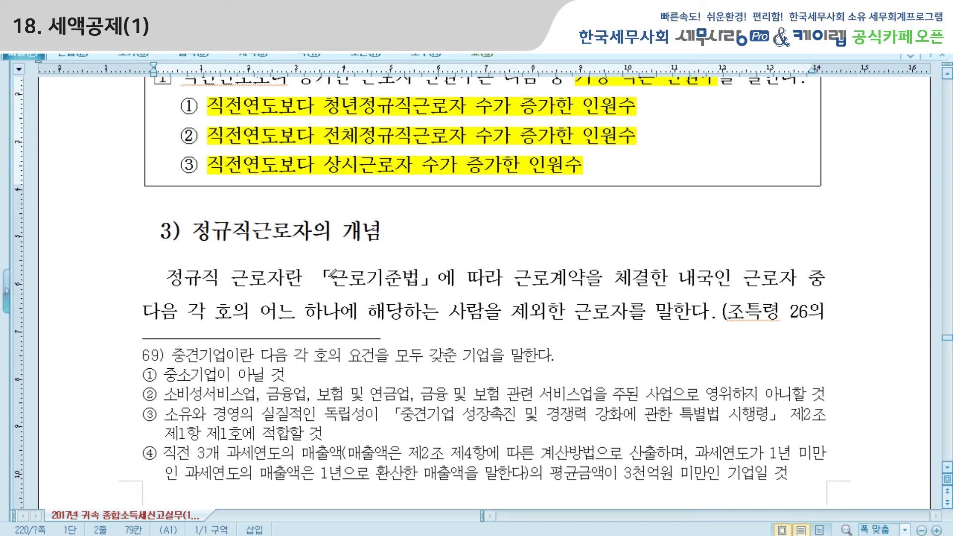
{"action": "mouse_move", "coordinate": [325, 272]}
{"action": "left_mouse_down"}
{"action": "mouse_move", "coordinate": [818, 274]}
{"action": "mouse_move", "coordinate": [819, 305]}
{"action": "left_mouse_up"}
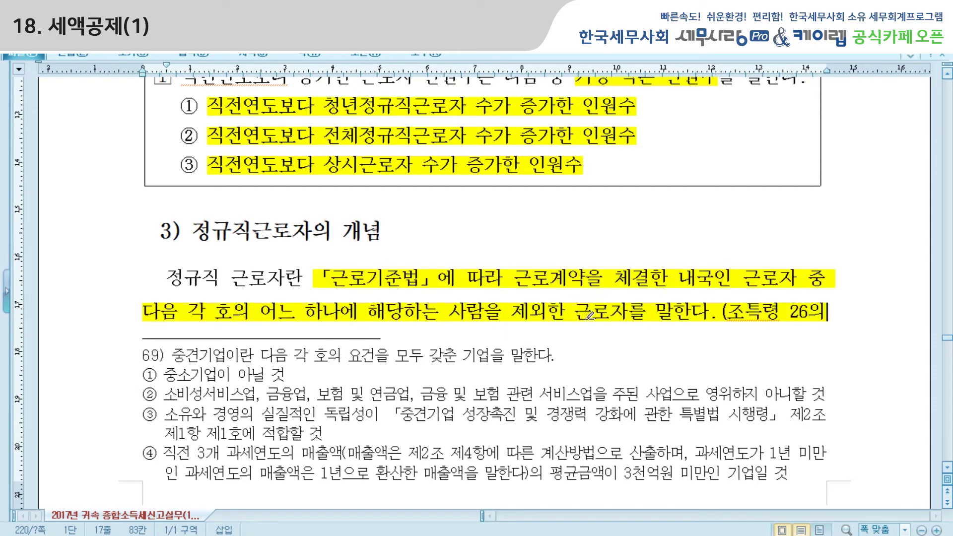
Step: Highlight the age condition 15세 이상 29세 이하인 자 under 4) 청년정규직근로자
{"action": "scroll", "coordinate": [589, 315], "scroll_direction": "down", "scroll_amount": 8}
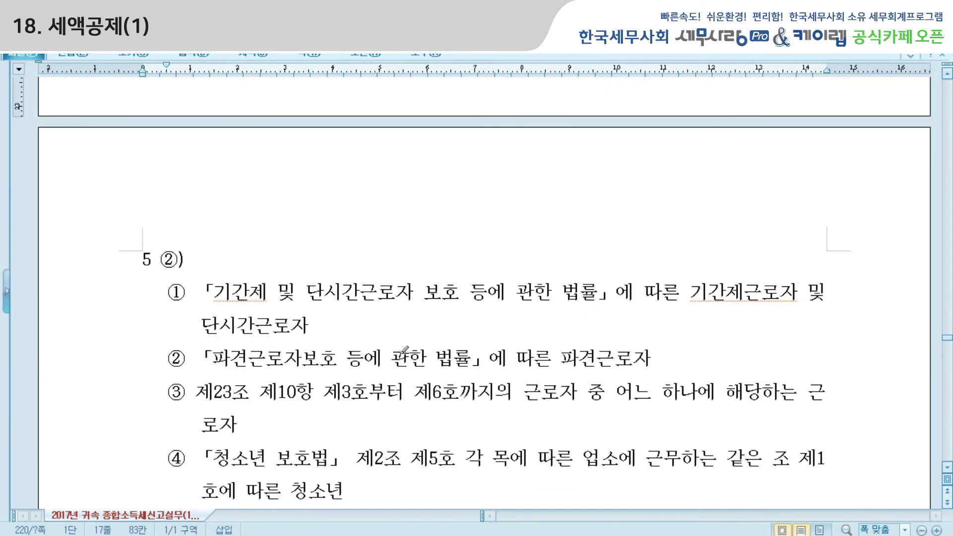
{"action": "scroll", "coordinate": [405, 341], "scroll_direction": "down", "scroll_amount": 3}
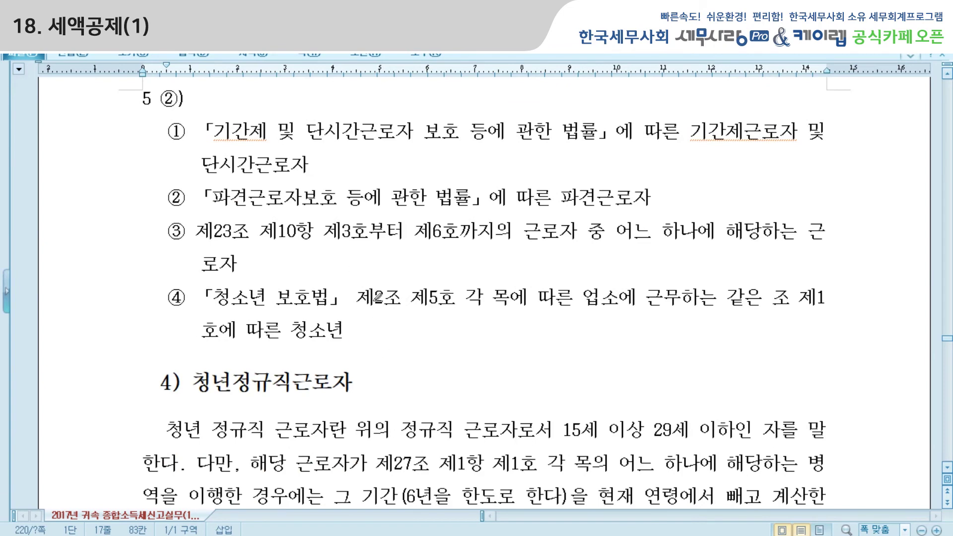
{"action": "scroll", "coordinate": [377, 297], "scroll_direction": "down", "scroll_amount": 3}
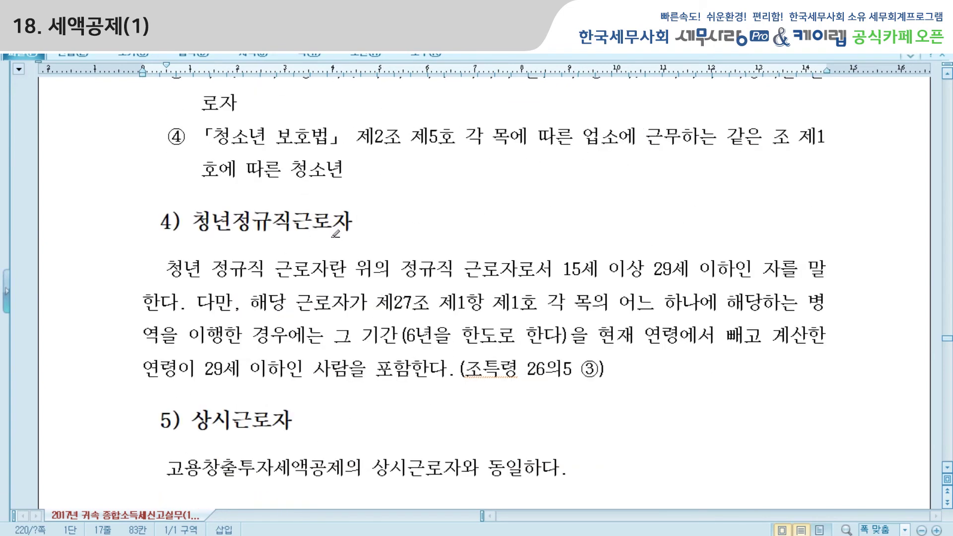
{"action": "left_click_drag", "start_coordinate": [573, 267], "coordinate": [781, 268]}
Step: Under 6) 근로자 수의 계산, highlight the 상시근로자 수 numerator 해당과세연도의 매월 말 현재 상시근로자 수의 합
{"action": "scroll", "coordinate": [696, 274], "scroll_direction": "down", "scroll_amount": 3}
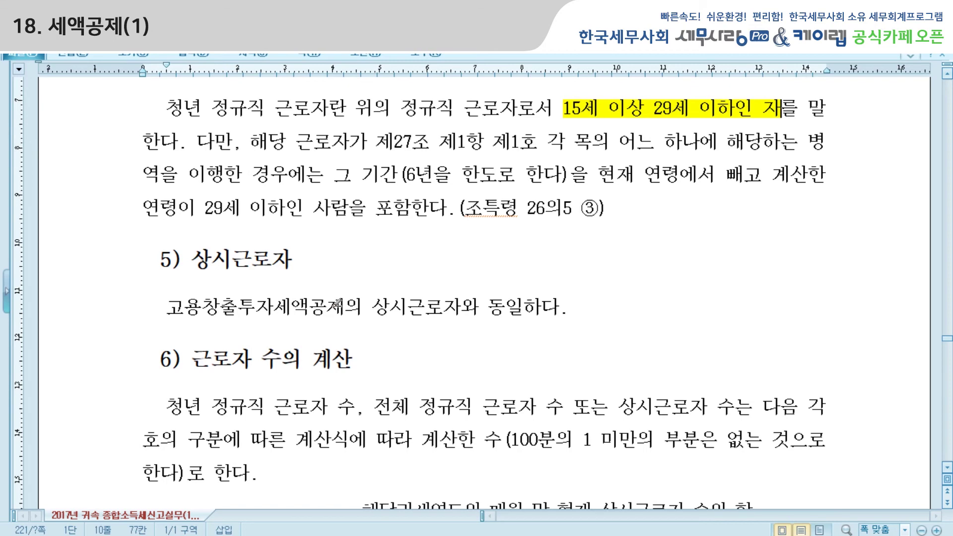
{"action": "scroll", "coordinate": [337, 303], "scroll_direction": "down", "scroll_amount": 3}
{"action": "scroll", "coordinate": [342, 304], "scroll_direction": "down", "scroll_amount": 2}
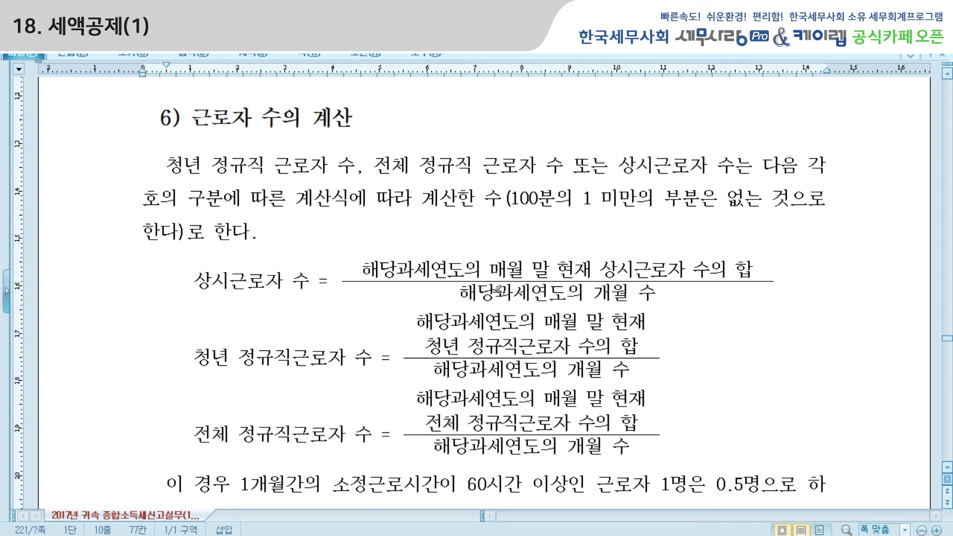
{"action": "left_click_drag", "start_coordinate": [363, 269], "coordinate": [755, 266]}
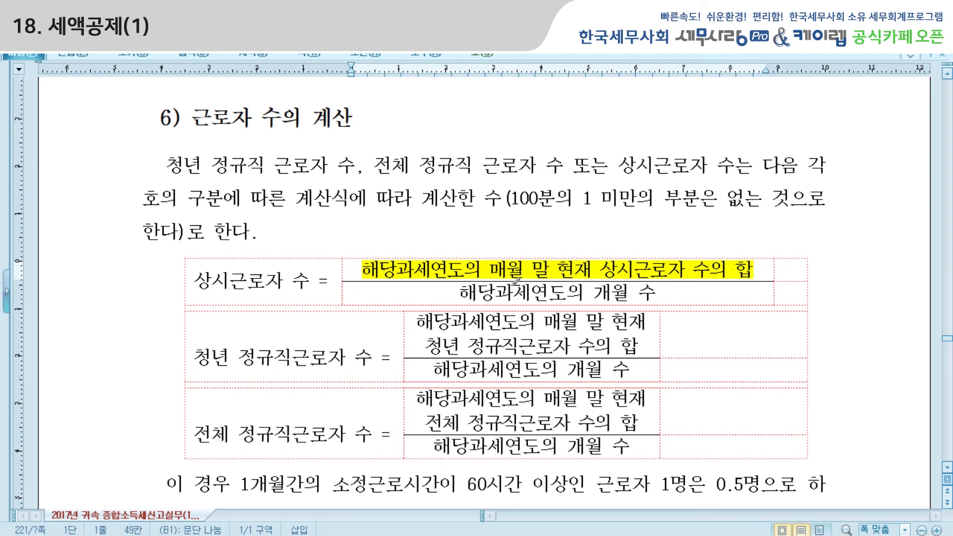
Step: Highlight items ① and ② under 7) 기타사항, covering the choice between overlapping credits and the 최저한세 and 농어촌특별세 rule
{"action": "scroll", "coordinate": [516, 282], "scroll_direction": "down", "scroll_amount": 10}
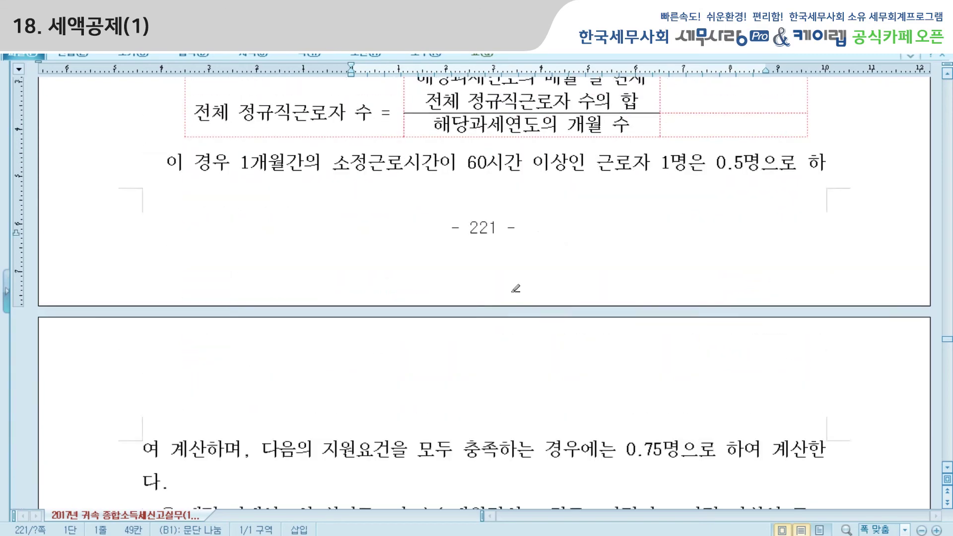
{"action": "scroll", "coordinate": [516, 288], "scroll_direction": "down", "scroll_amount": 3}
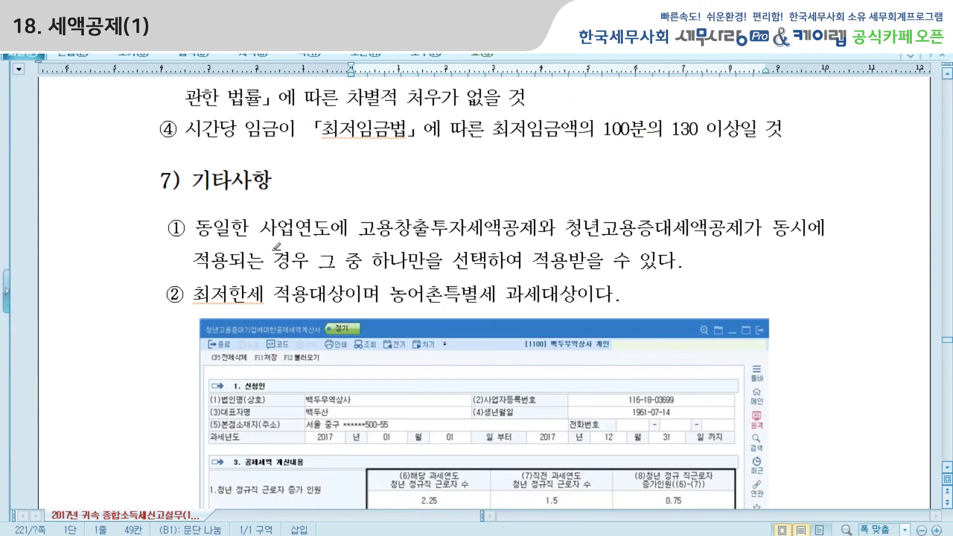
{"action": "left_click", "coordinate": [206, 225]}
{"action": "mouse_move", "coordinate": [206, 224]}
{"action": "left_mouse_down"}
{"action": "mouse_move", "coordinate": [816, 228]}
{"action": "mouse_move", "coordinate": [819, 252]}
{"action": "mouse_move", "coordinate": [766, 263]}
{"action": "left_mouse_up"}
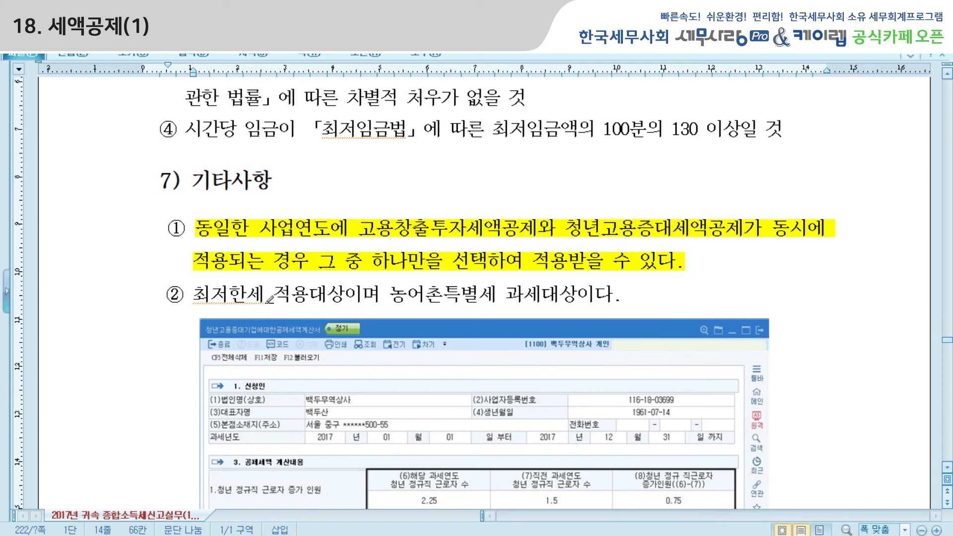
{"action": "left_click_drag", "start_coordinate": [193, 292], "coordinate": [619, 292]}
Step: In section 6's 1) 개요, highlight 2018년 12월 31일이 속 and 상시근로자 수가 직전 과세연도의 상시근로자 수보다 증가한
{"action": "scroll", "coordinate": [619, 292], "scroll_direction": "down", "scroll_amount": 10}
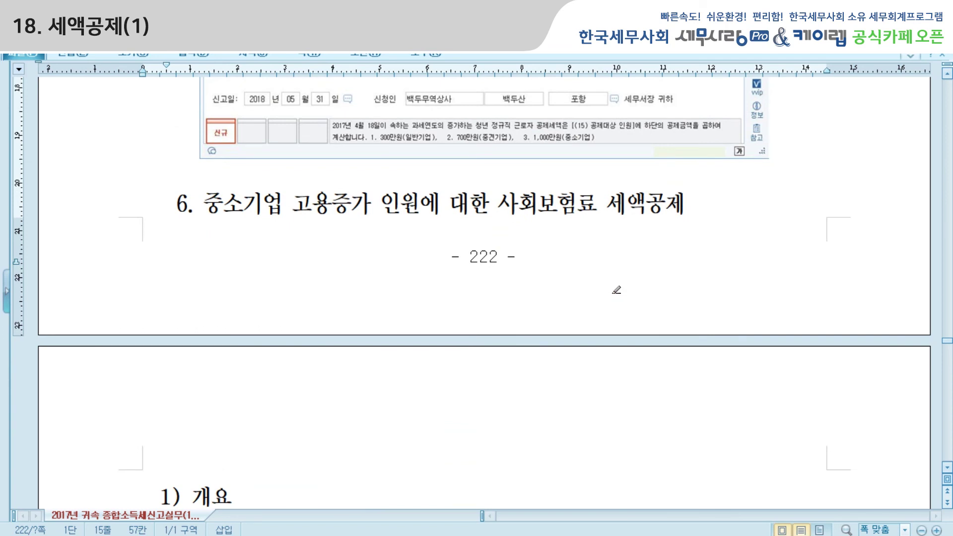
{"action": "scroll", "coordinate": [616, 290], "scroll_direction": "down", "scroll_amount": 5}
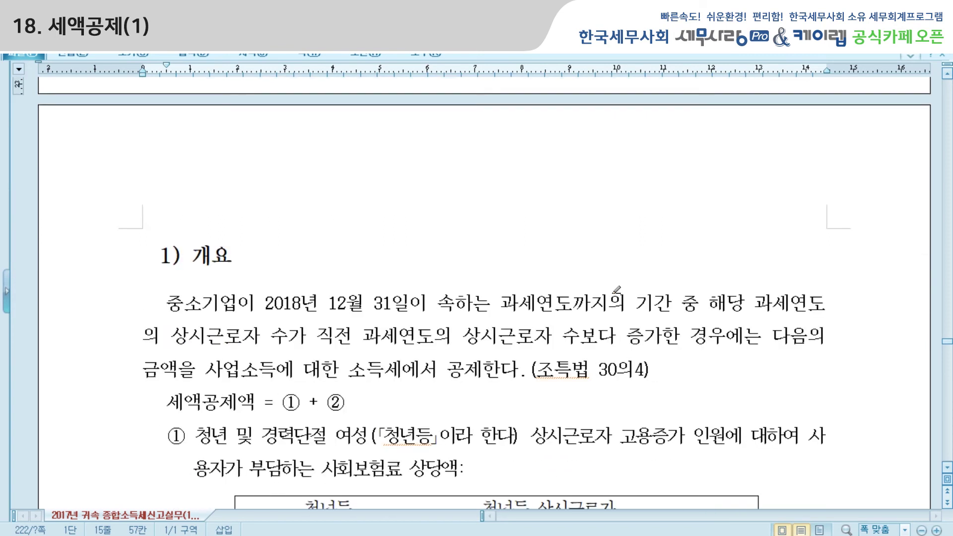
{"action": "left_click", "coordinate": [262, 300]}
{"action": "left_click_drag", "start_coordinate": [262, 300], "coordinate": [454, 305]}
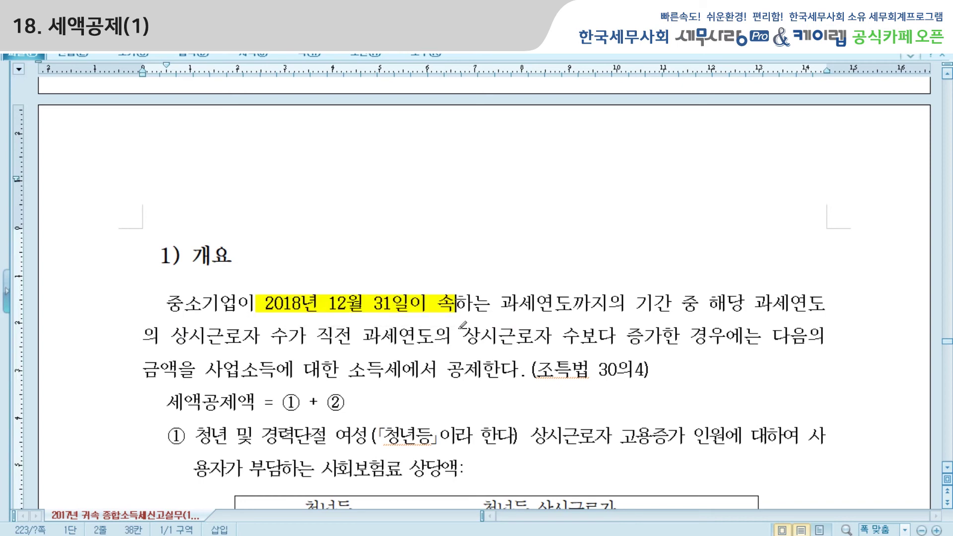
{"action": "left_click_drag", "start_coordinate": [172, 335], "coordinate": [690, 337]}
Step: Highlight 청년 및 경력단절 여성(「청년등」이라 한다) in item ① and the 100 in its formula's rate
{"action": "scroll", "coordinate": [688, 339], "scroll_direction": "down", "scroll_amount": 3}
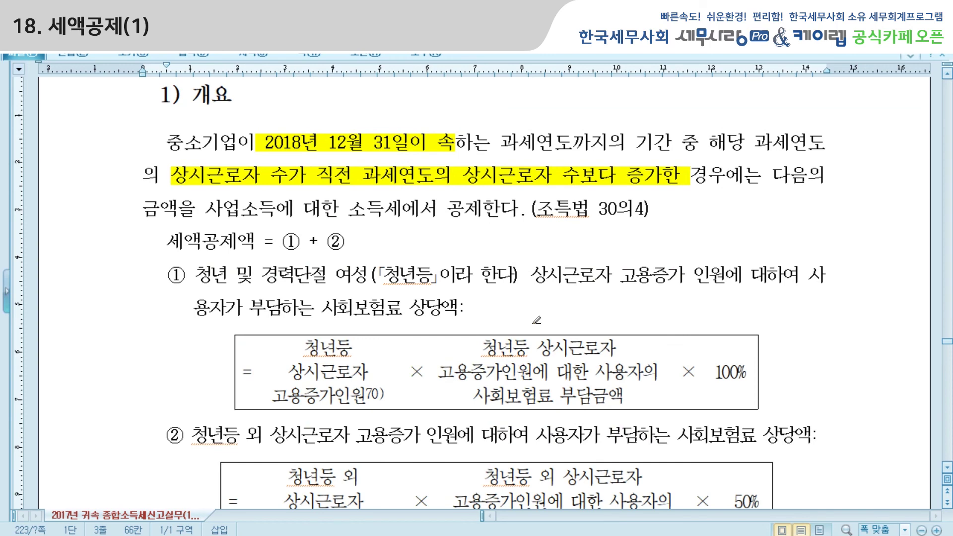
{"action": "left_click_drag", "start_coordinate": [196, 273], "coordinate": [524, 276]}
{"action": "left_click_drag", "start_coordinate": [716, 371], "coordinate": [747, 376]}
Step: In item ②'s formula, highlight the 50% rate and the 75% rate for 신성장서비스업을 영위하는 중소기업
{"action": "scroll", "coordinate": [748, 377], "scroll_direction": "down", "scroll_amount": 3}
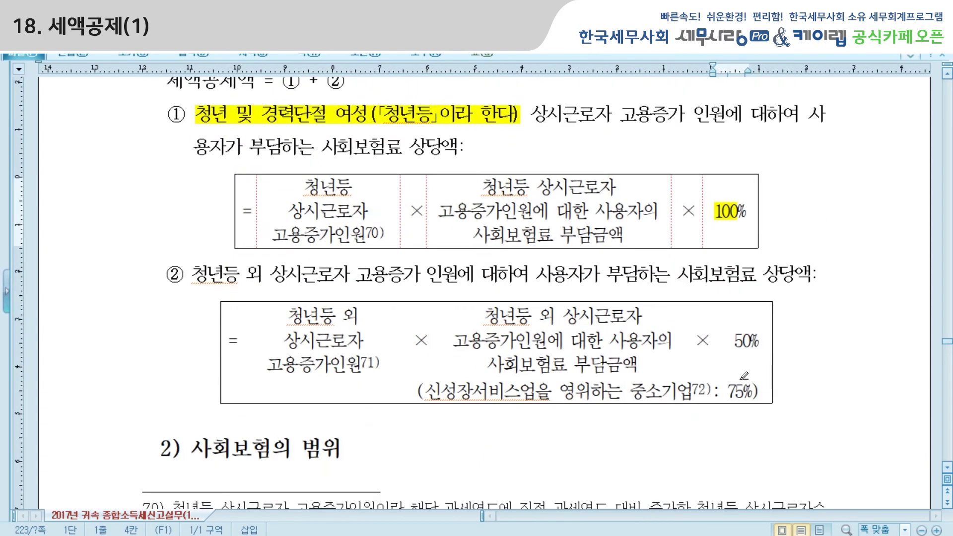
{"action": "left_click_drag", "start_coordinate": [733, 342], "coordinate": [760, 342]}
{"action": "left_click_drag", "start_coordinate": [426, 390], "coordinate": [759, 388]}
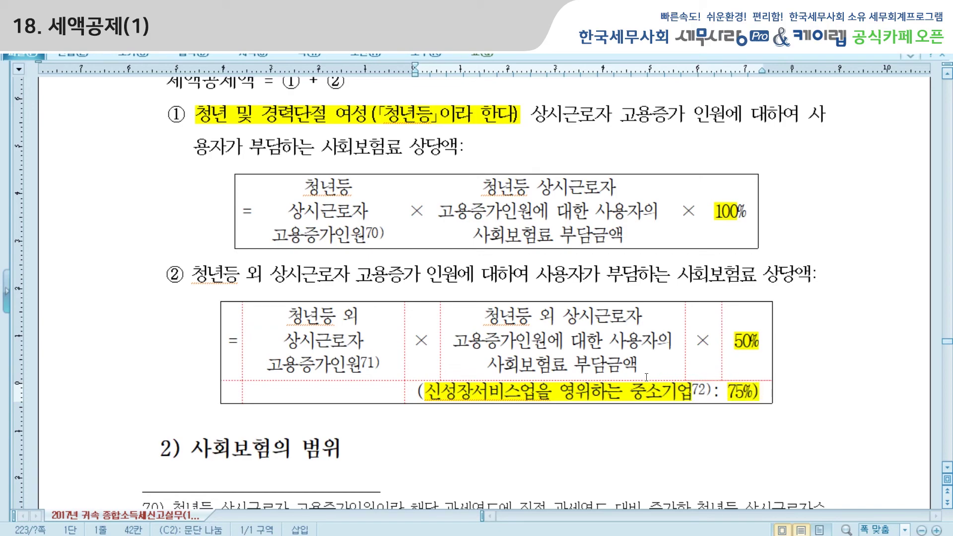
{"action": "scroll", "coordinate": [509, 293], "scroll_direction": "down", "scroll_amount": 3}
{"action": "scroll", "coordinate": [509, 293], "scroll_direction": "down", "scroll_amount": 11}
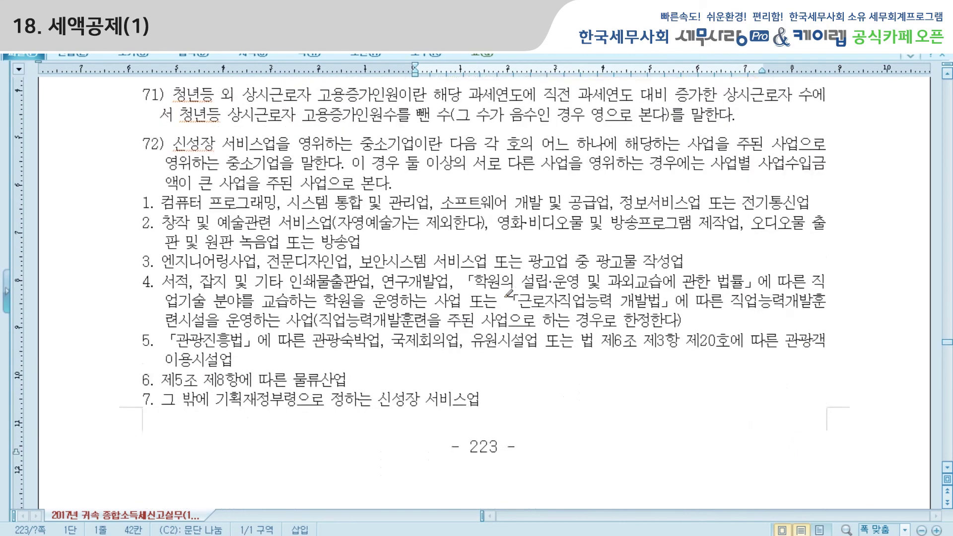